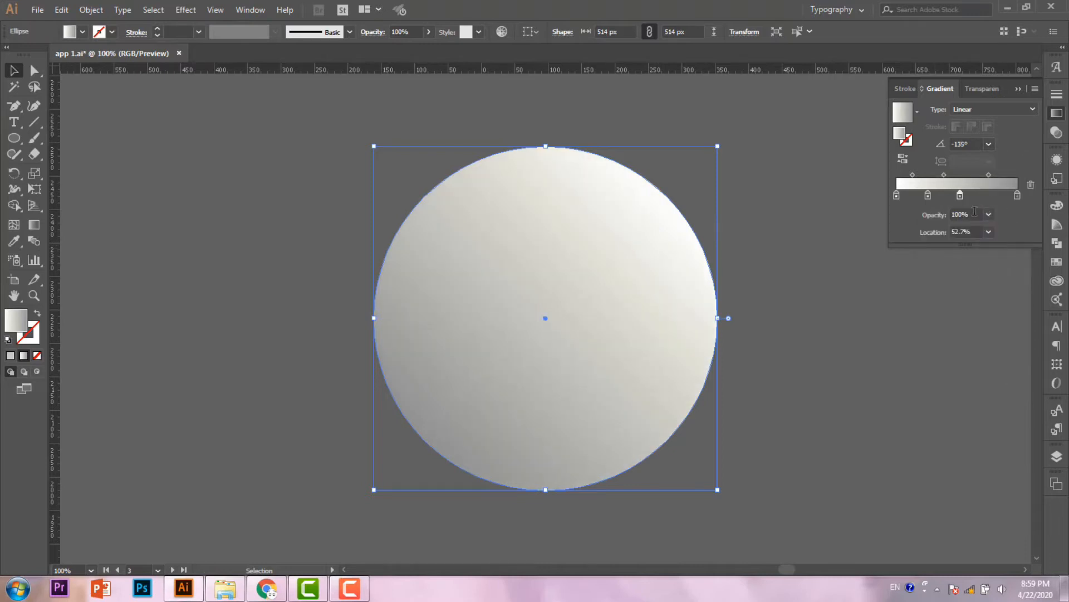
- Shift the third stop of the circle's linear gradient to a location of about 43.5%
left_click_drag(977, 195, 949, 197)
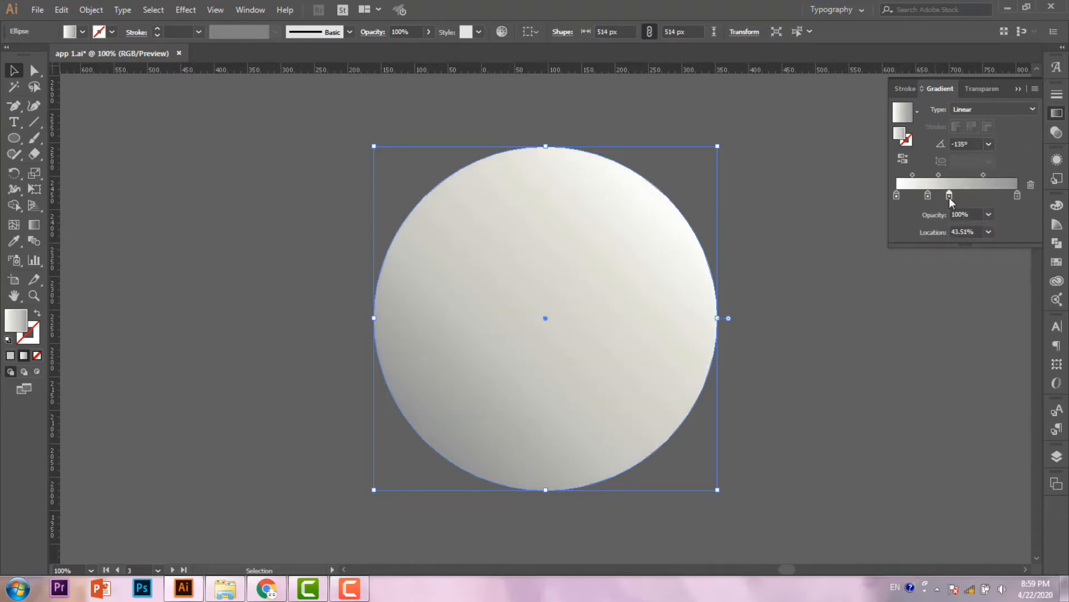
left_click(848, 447)
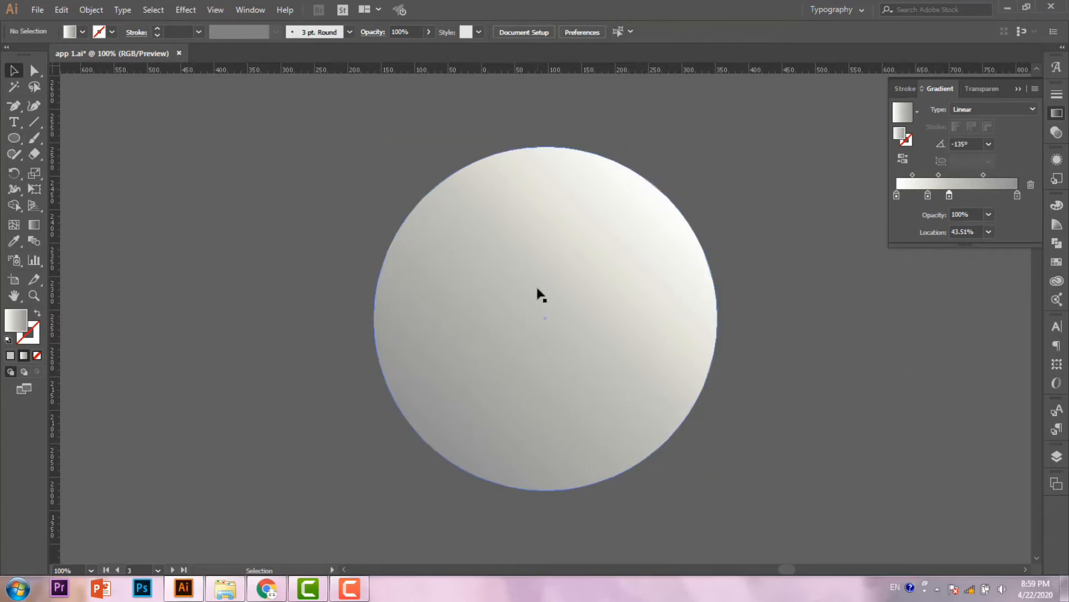
- Paste a copy of the circle in front, scaled concentrically to about 399 px and rotated to a gradient angle of about 93.6°
left_click(536, 293)
left_click(62, 10)
left_click(85, 76)
left_click(61, 9)
left_click(84, 104)
left_click_drag(717, 489, 340, 331)
left_click(283, 425)
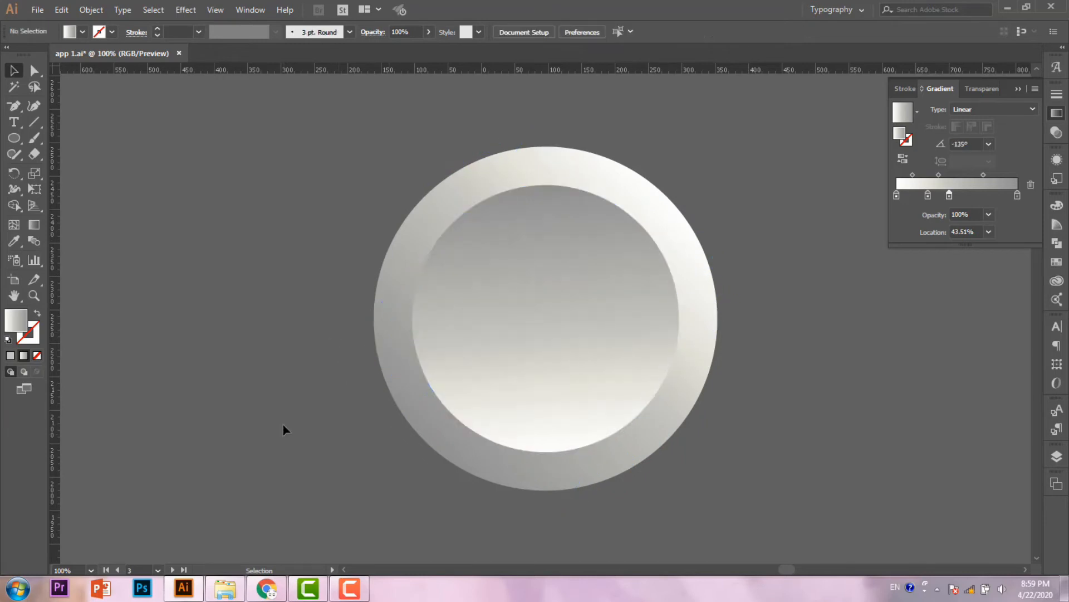
- Rotate the inner circle to a gradient angle of about 65.9°, with its white side toward the lower left
left_click(466, 401)
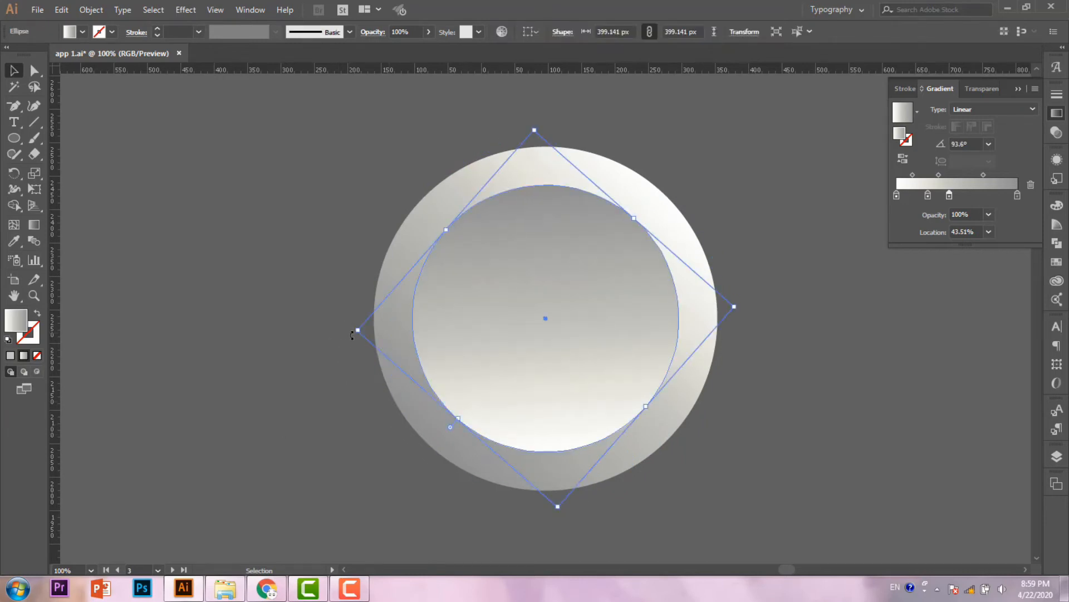
left_click_drag(352, 335, 322, 230)
left_click_drag(337, 269, 372, 241)
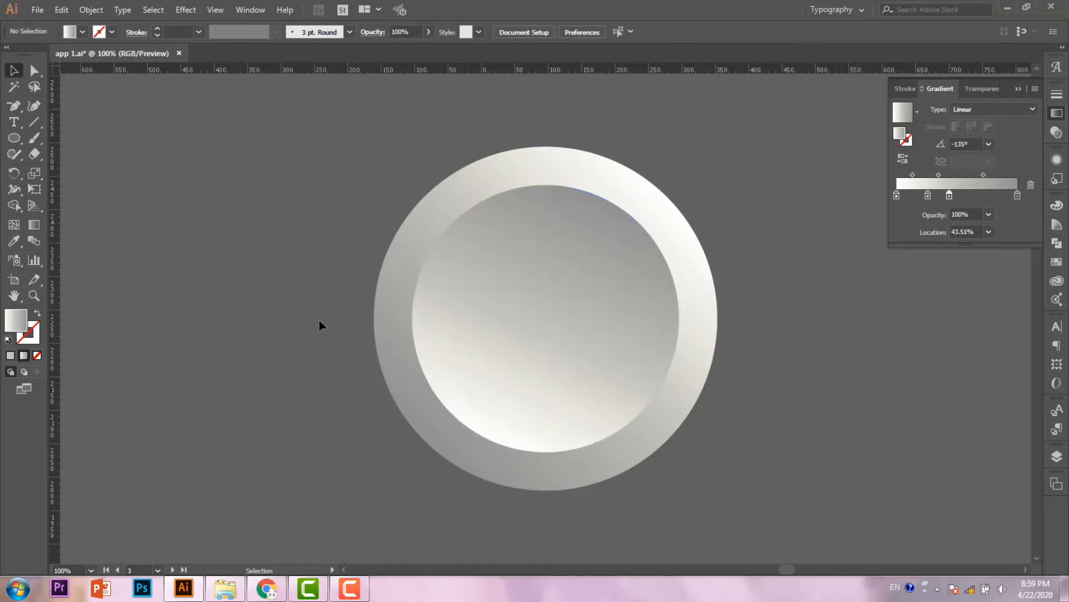
- Try rotating the inner circle until its gradient runs nearly horizontally, and undo the rotation
left_click_drag(725, 400, 343, 471)
left_click(785, 458)
left_click(633, 329)
left_click(358, 466)
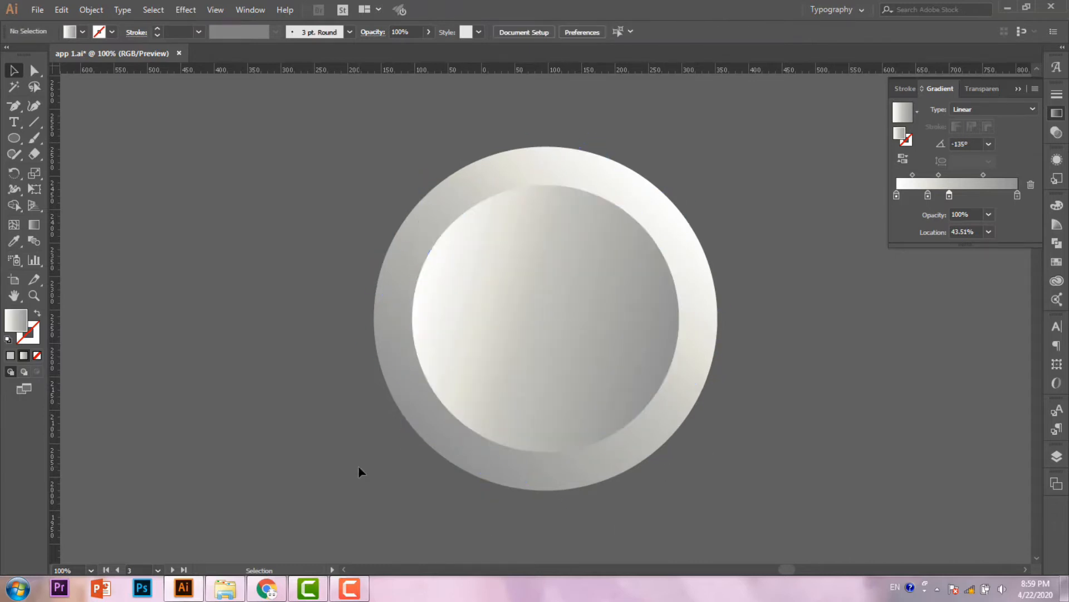
key("ctrl+z")
key("ctrl+z")
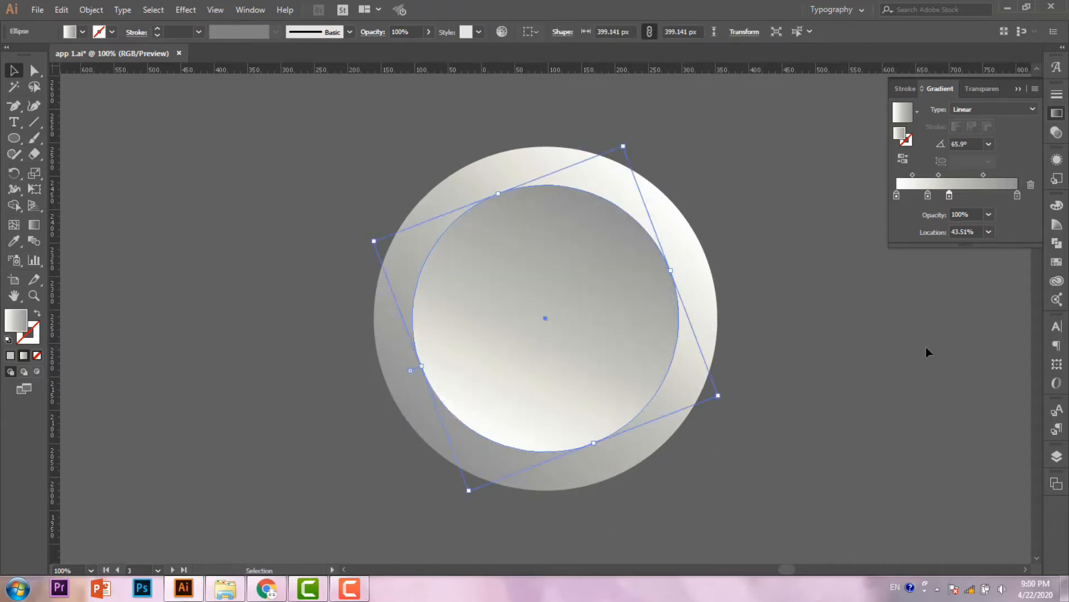
- Paste a copy of the outer circle in front, scale it slightly smaller, and rotate it so white is at the top and grey below
left_click(926, 347)
left_click(428, 409)
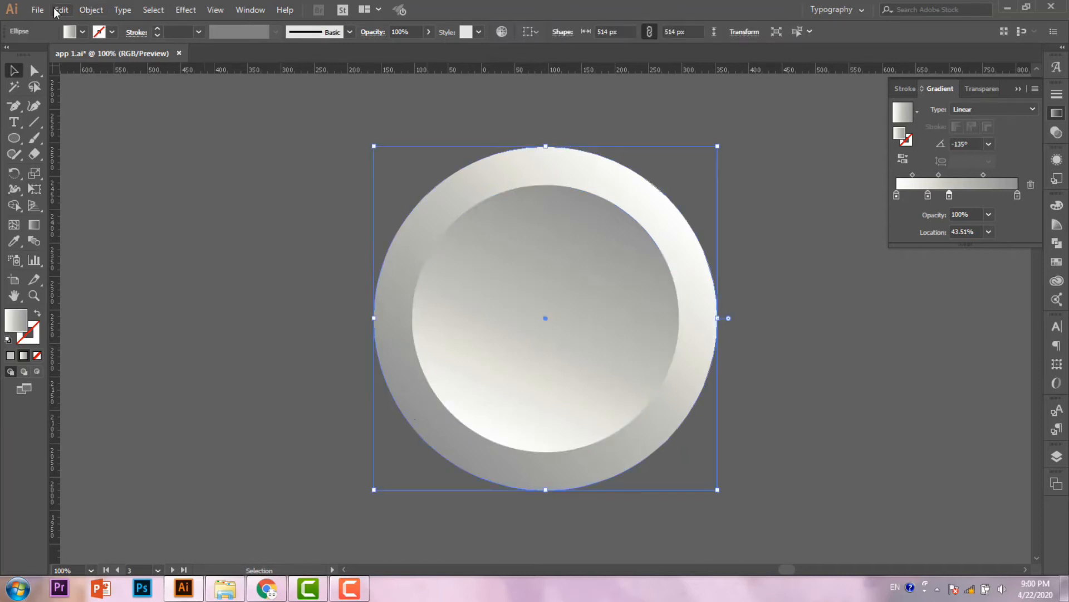
left_click(58, 10)
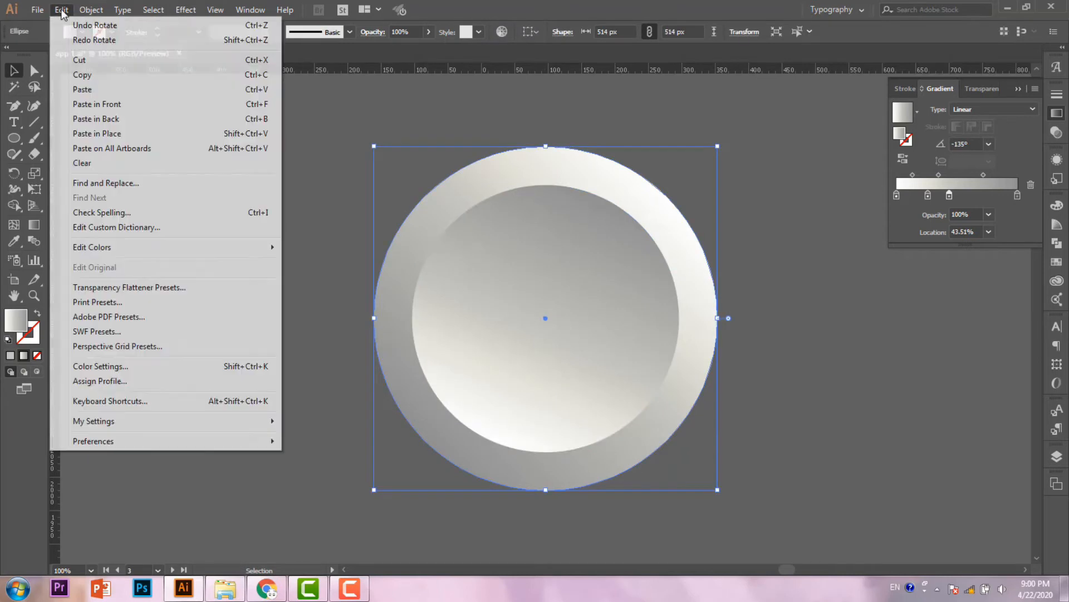
left_click(84, 103)
left_click_drag(718, 489, 795, 308)
left_click(798, 377)
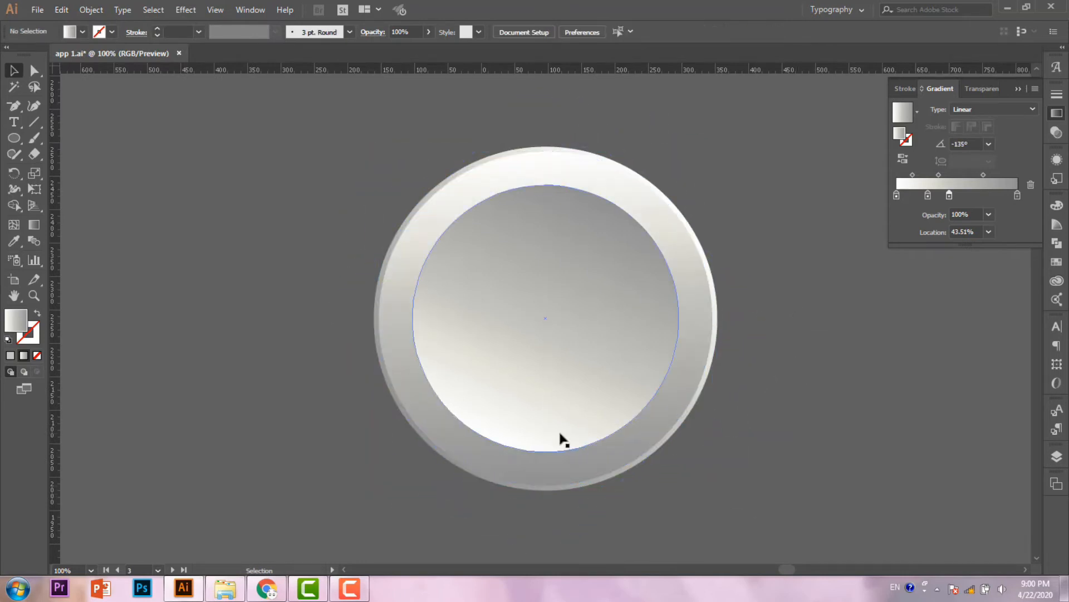
- Paste a copy of the inner circle in front, scaled to about 388 px and rotated to a gradient angle of about 102.9°
left_click(561, 437)
left_click(61, 9)
left_click(77, 76)
left_click(62, 9)
left_click(86, 104)
left_click_drag(720, 396, 761, 286)
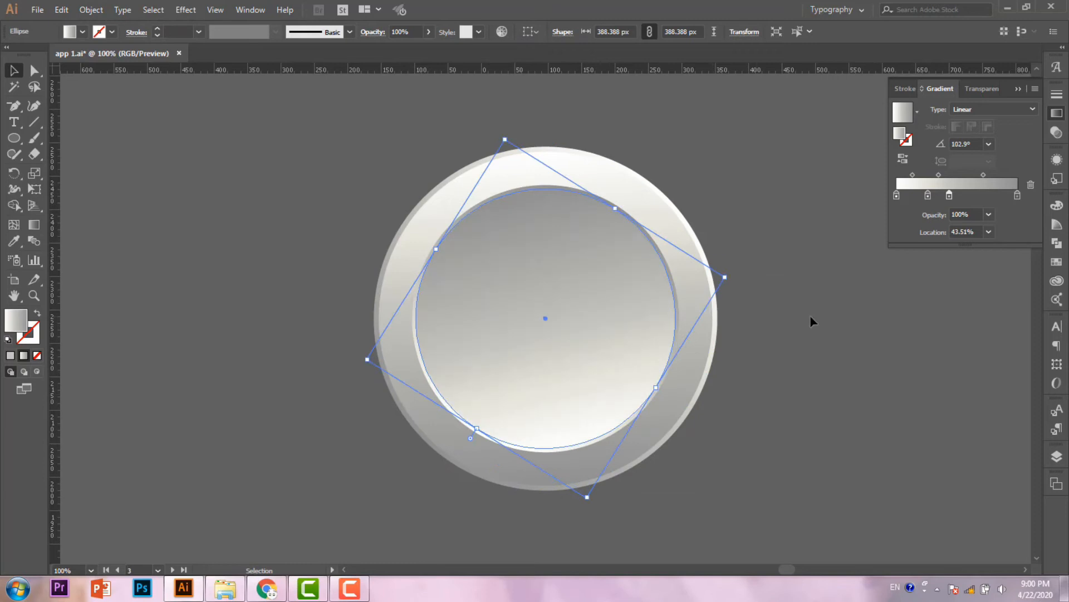
left_click(797, 351)
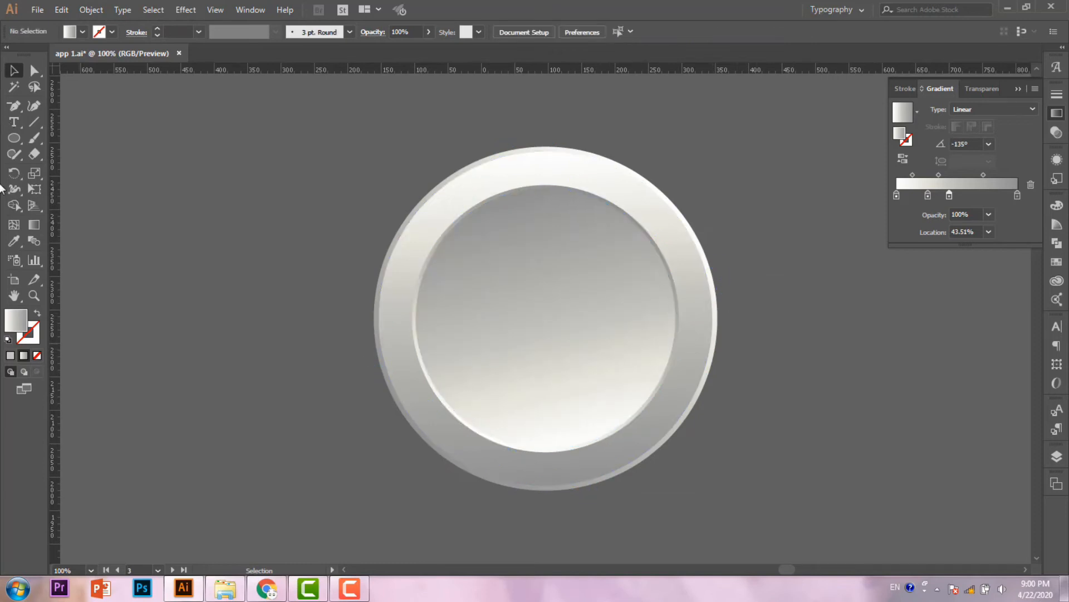
- Draw a white ellipse of about 36 × 84 px inside the inner circle and a small one of about 16 × 18 px outside the button
left_click(12, 141)
left_click_drag(590, 239, 615, 295)
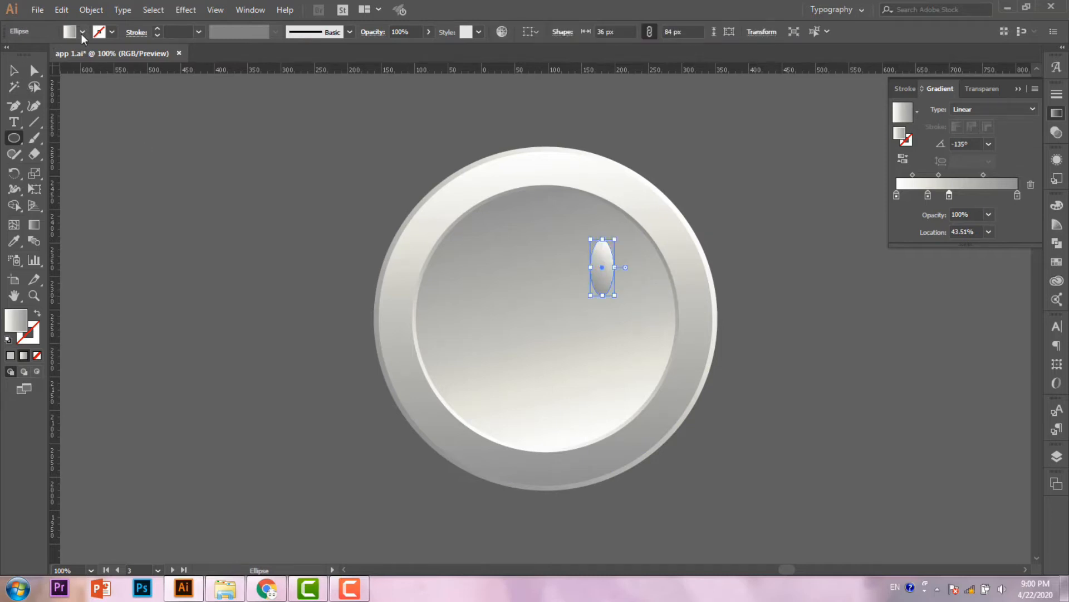
left_click(83, 32)
left_click(27, 54)
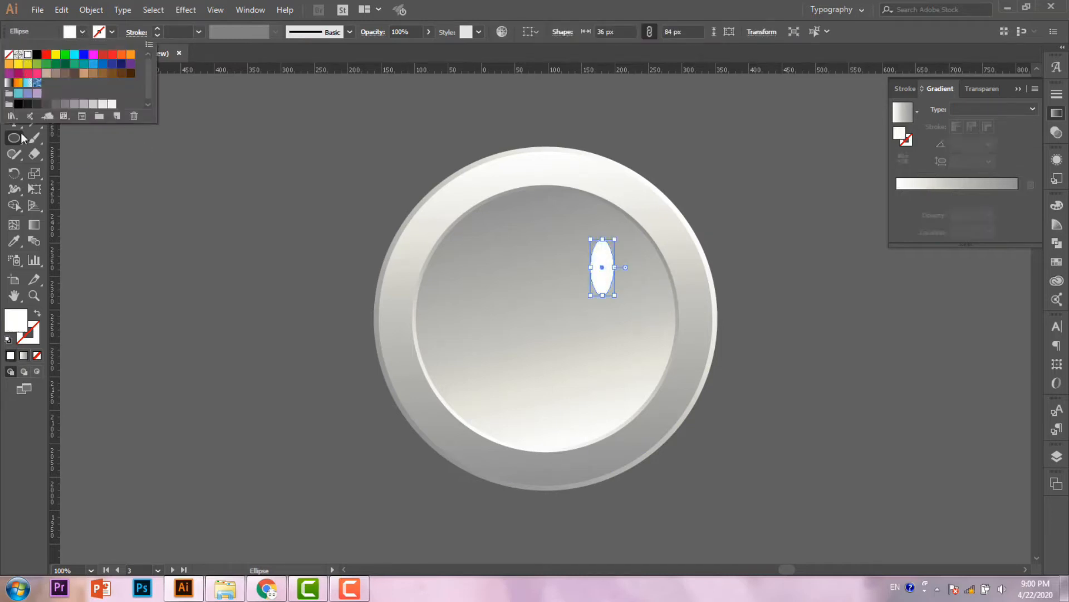
key("Escape")
left_click(21, 140)
mouse_move(250, 223)
left_mouse_down()
mouse_move(256, 229)
mouse_move(249, 220)
left_mouse_up()
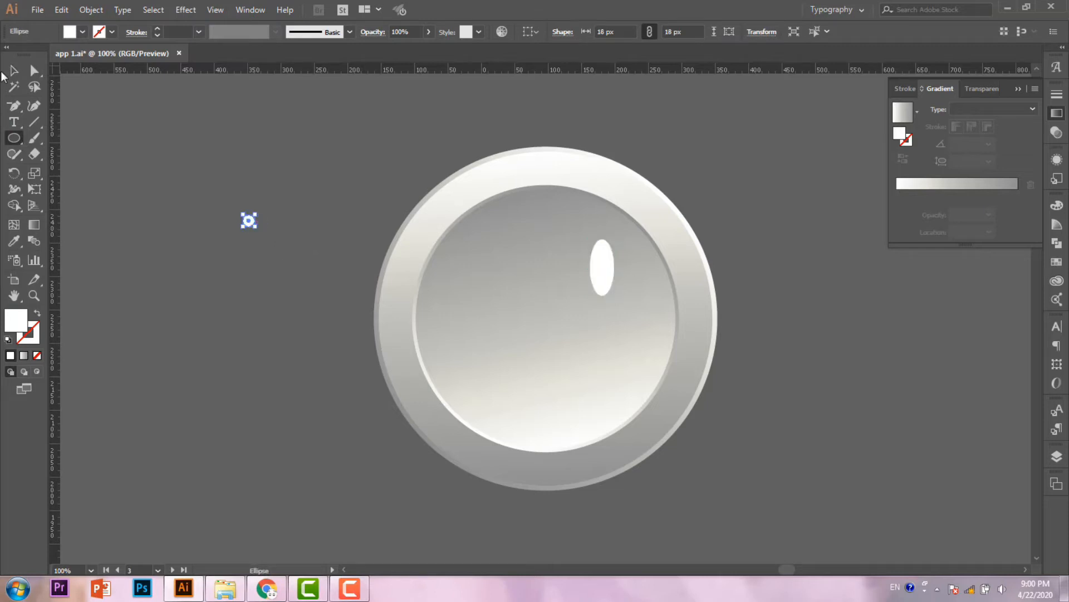
- Tilt the white ellipse along the inner circle's upper-right edge and place the small white circle just beyond its upper end
key("v")
left_click(596, 271)
left_click_drag(615, 299, 633, 251)
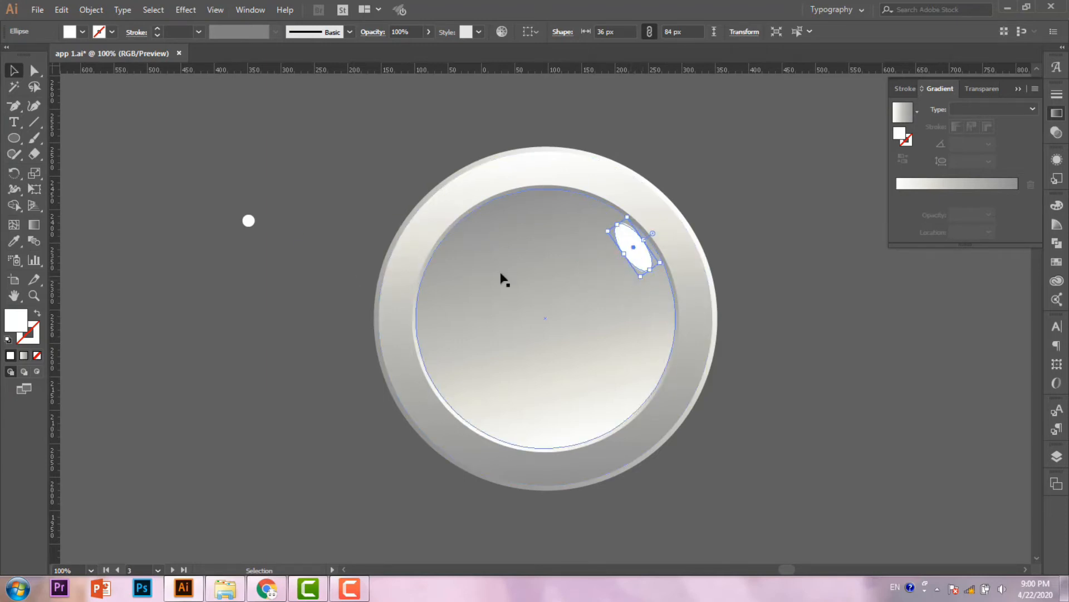
left_click(308, 177)
left_click_drag(248, 220, 608, 220)
left_click(325, 199)
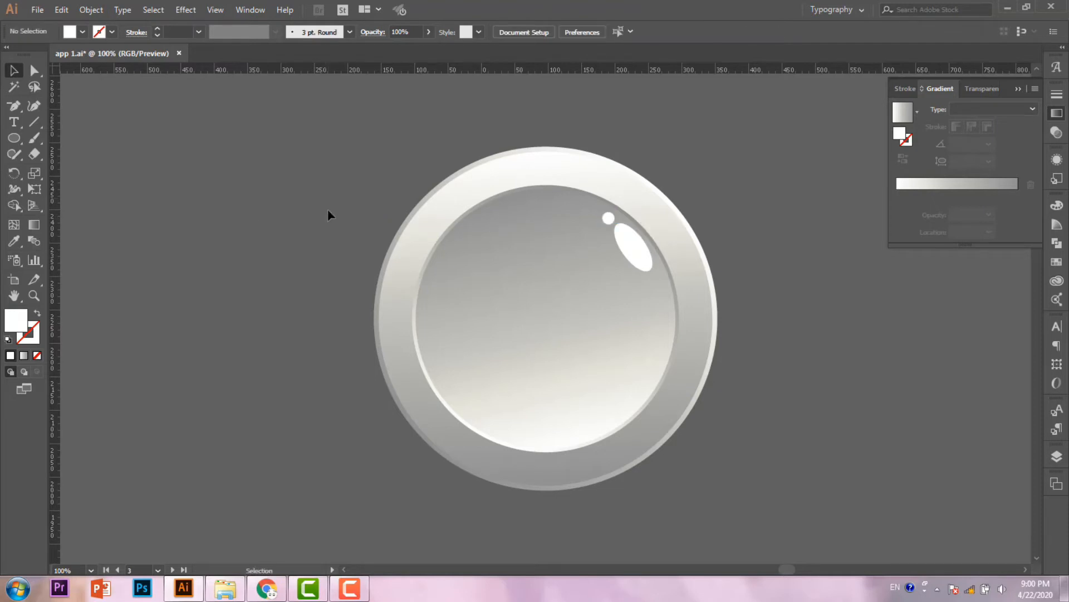
- Tint the second gradient stop of the innermost circle pale yellow by lowering its blue value
left_click(557, 325)
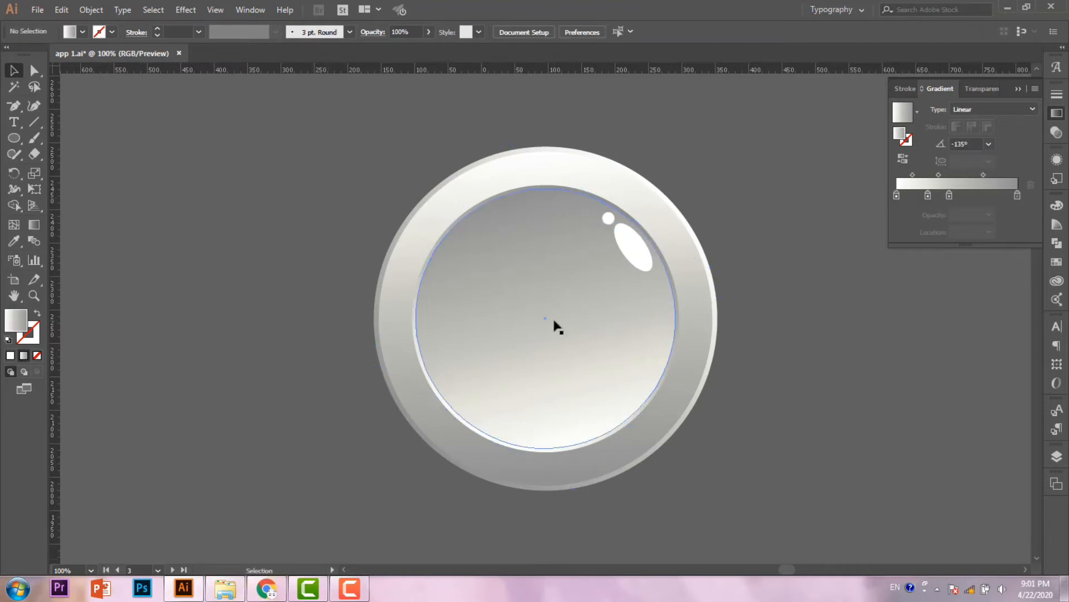
double_click(927, 196)
left_click_drag(961, 292, 951, 293)
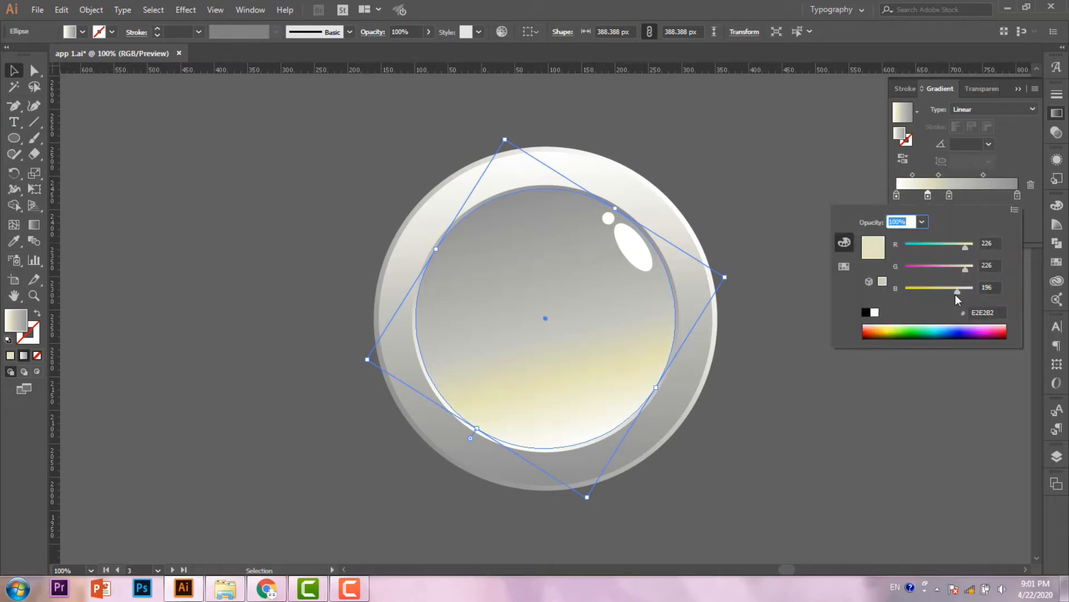
- Rotate the innermost circle to a gradient angle of about 61° so the yellow band runs diagonally
left_click_drag(733, 276, 740, 334)
left_click(839, 347)
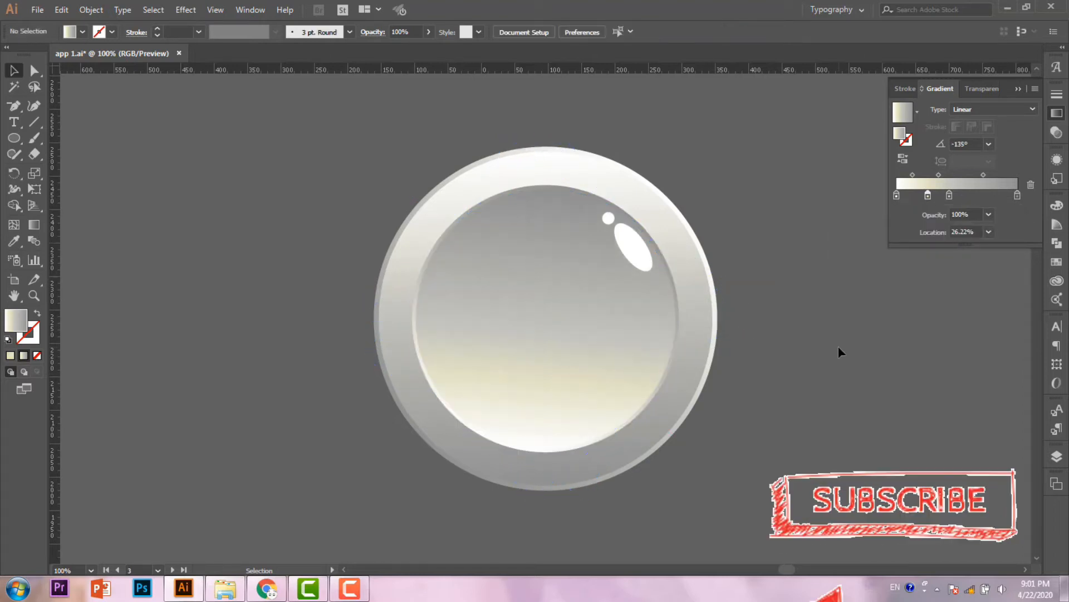
left_click(523, 423)
left_click_drag(737, 332, 736, 427)
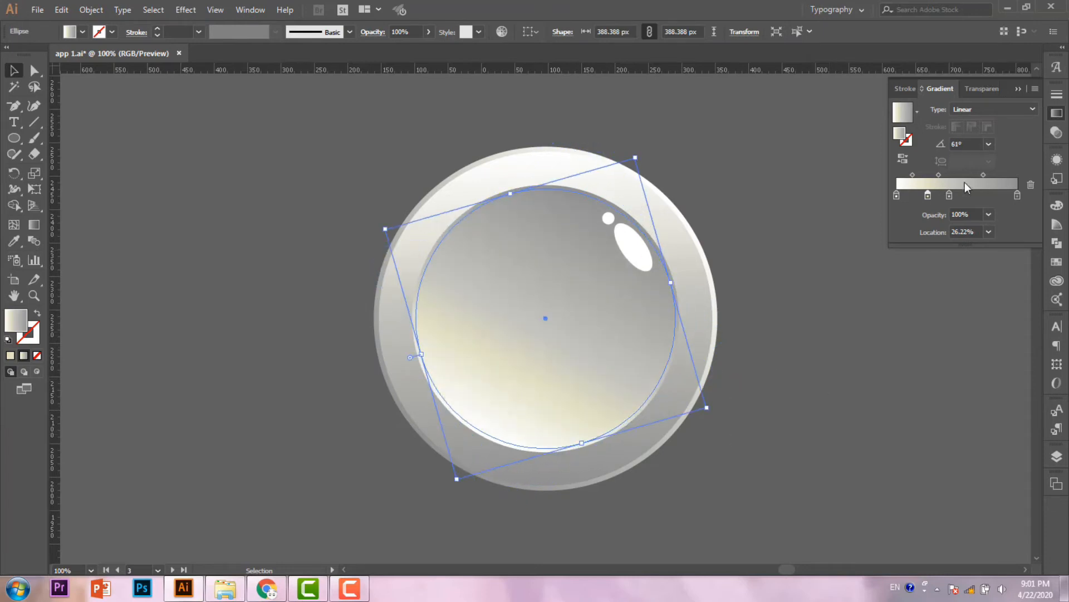
- Soften the yellow of the innermost circle's second gradient stop to a paler cream
double_click(928, 196)
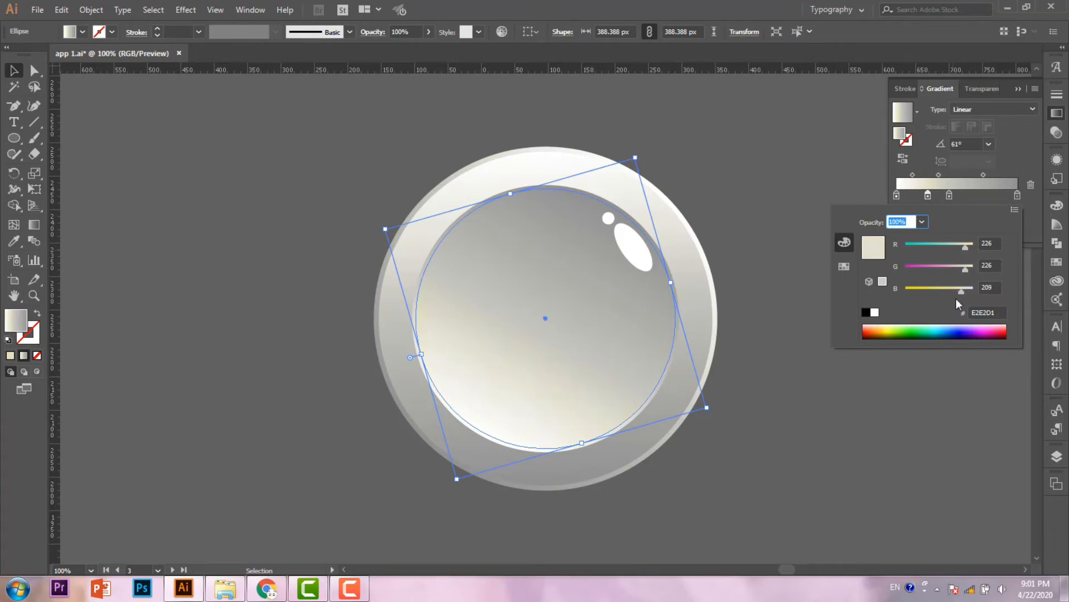
left_click(865, 372)
left_click(354, 444)
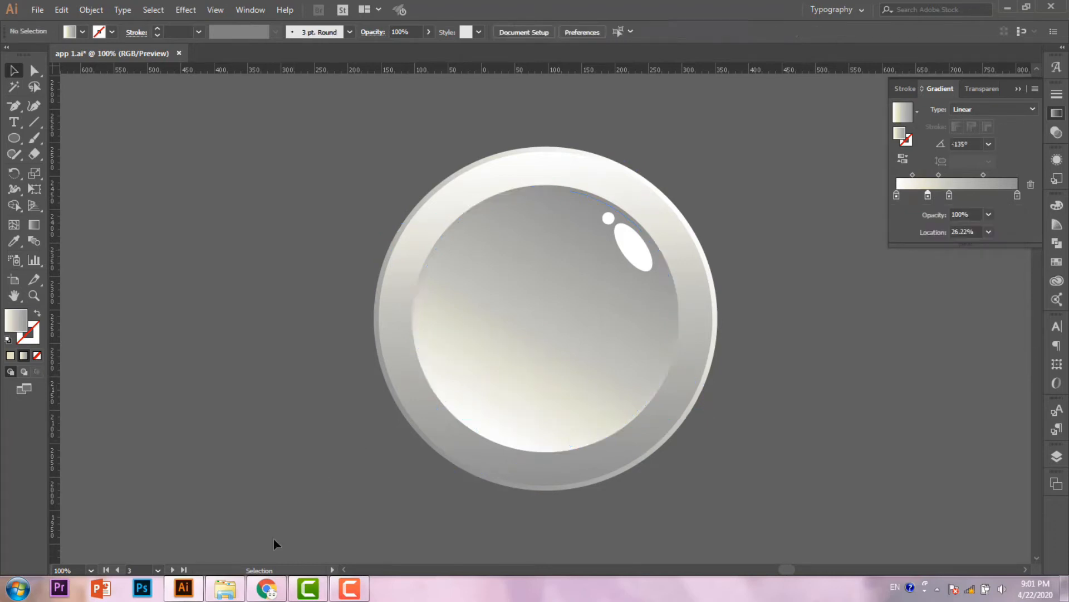
- Apply the white-to-black linear gradient preset to the 399 px circle directly behind the innermost one
left_click(679, 329)
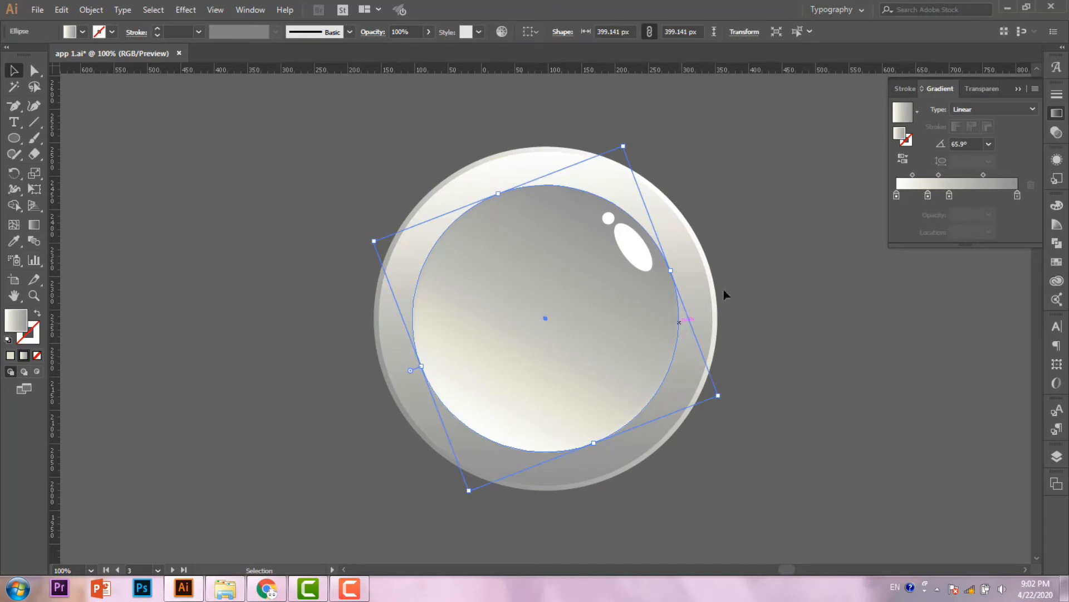
left_click(914, 115)
left_click(843, 138)
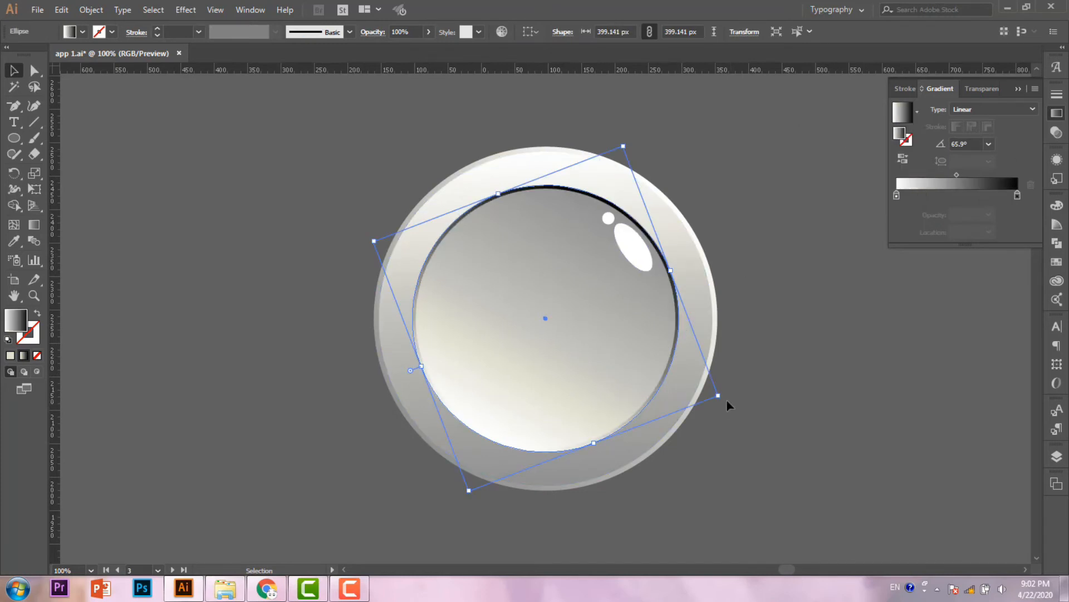
- Nudge the white-to-black circle to the right and rotate it to a gradient angle of about -166.3°
key("Right")
key("Right")
key("Right")
key("Right")
key("Right")
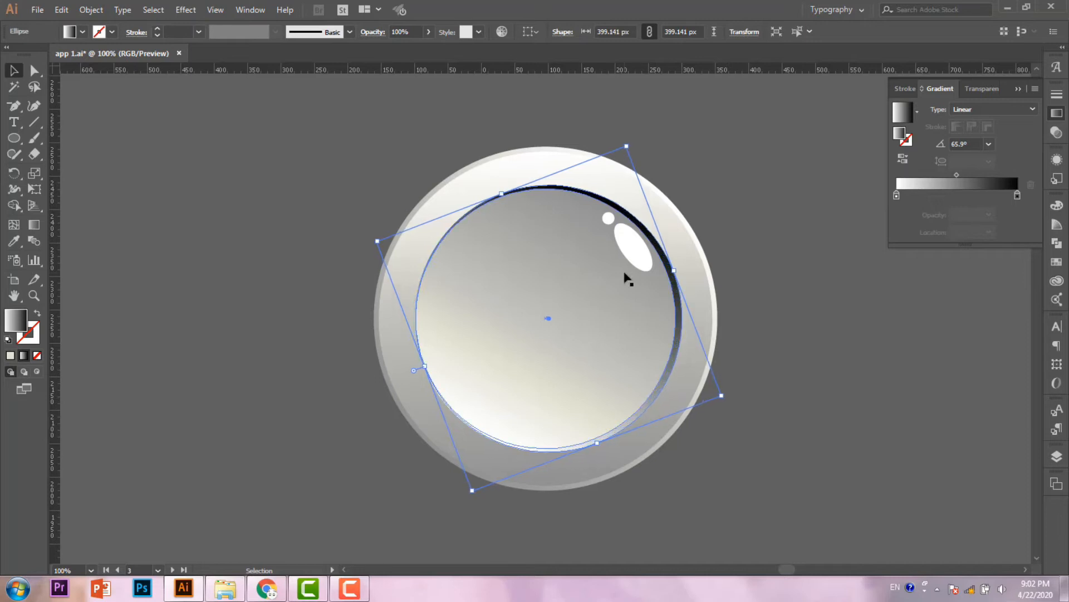
left_click_drag(734, 394, 691, 105)
left_click_drag(659, 157, 500, 114)
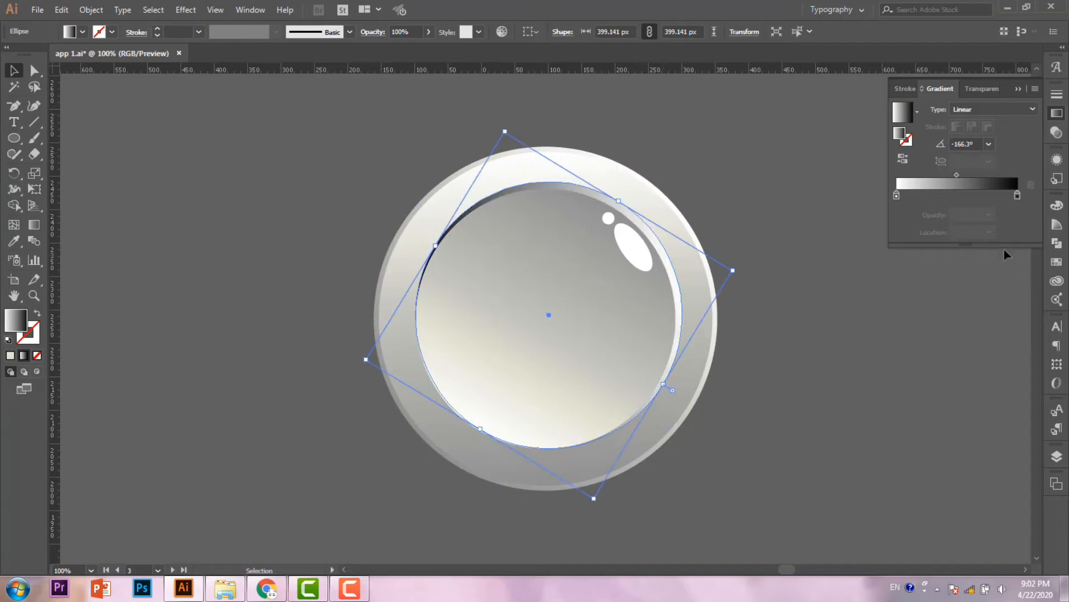
- Replace the white and black end stops of the shadow circle's gradient with light grey and dark grey
left_click(974, 196)
left_click_drag(896, 196, 895, 206)
key("ctrl+z")
left_click(922, 200)
left_click(897, 195)
left_click_drag(897, 196, 898, 217)
left_click_drag(1018, 196, 1017, 228)
left_click_drag(974, 196, 1022, 197)
left_click_drag(921, 196, 857, 200)
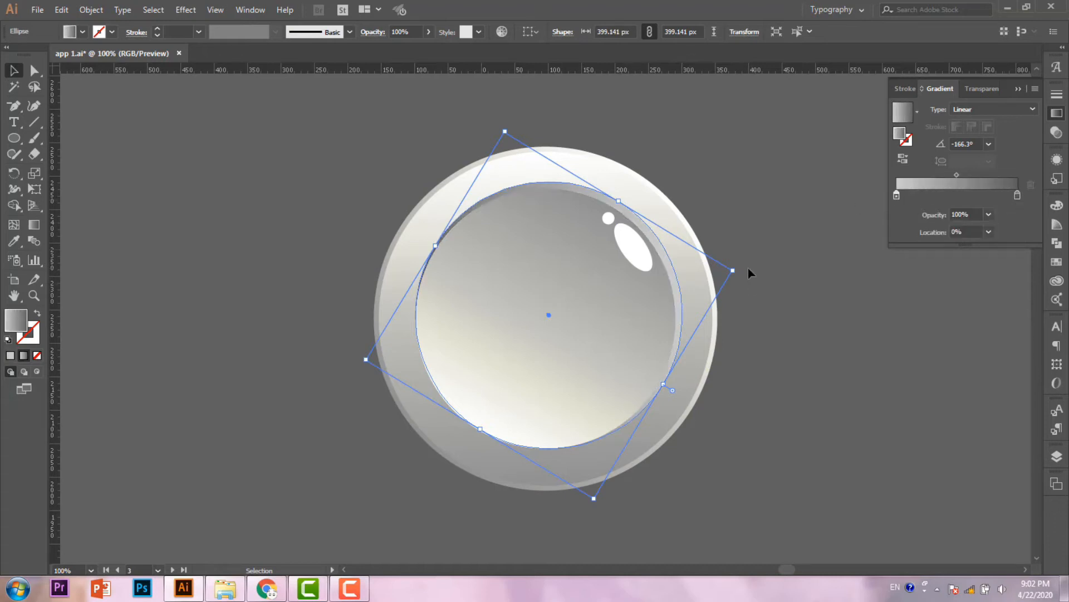
- Rotate the shadow circle to a gradient angle of about 128°, shrink it to about 395.5 px, and nudge it up and left
left_click_drag(740, 270, 698, 197)
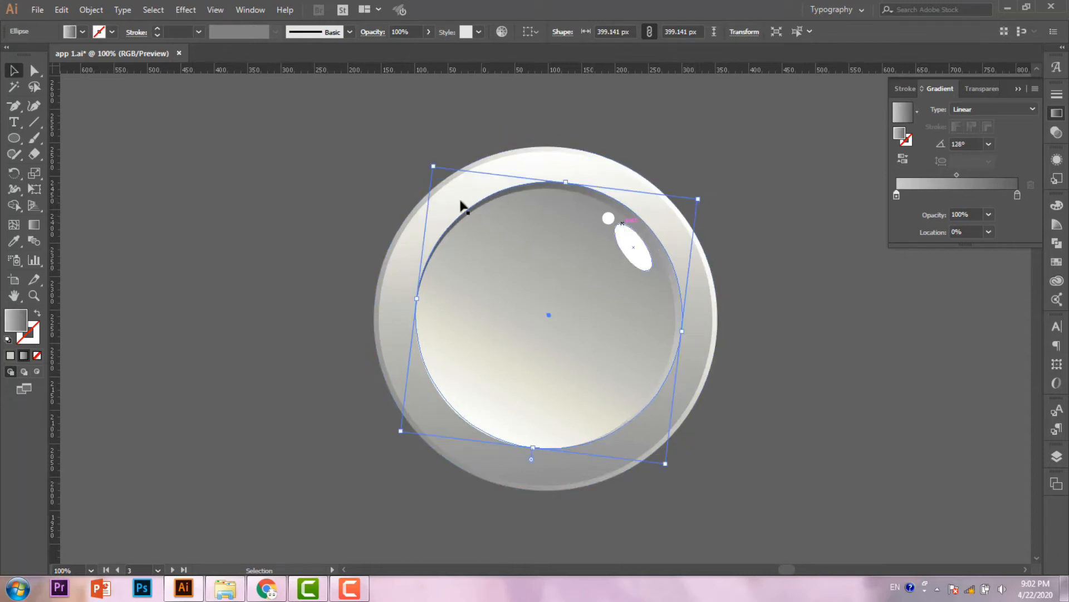
left_click_drag(429, 167, 435, 168)
key("Left")
key("Up")
key("Up")
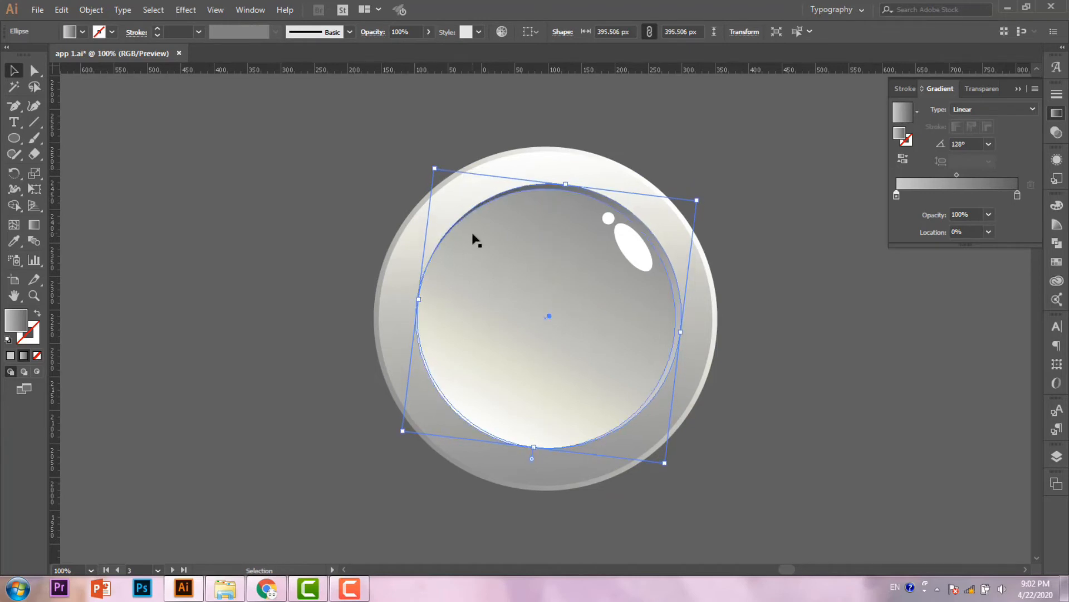
key("Left")
key("Left")
key("Left")
key("Left")
key("Right")
- Rotate the shadow circle so its dark rim lies along the top and right of the innermost circle
left_click_drag(709, 198, 725, 226)
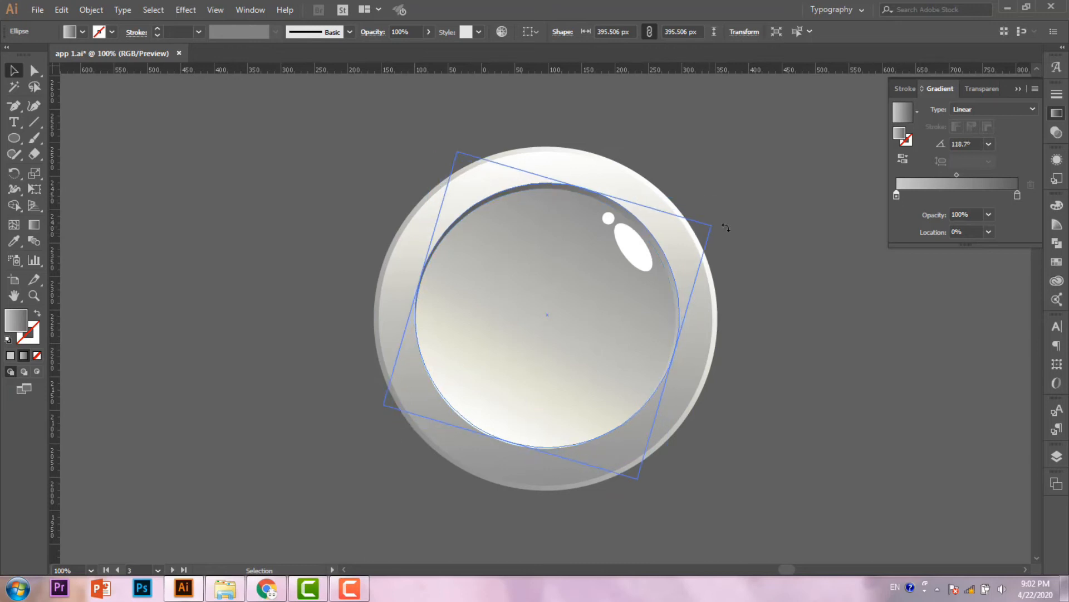
left_click(868, 195)
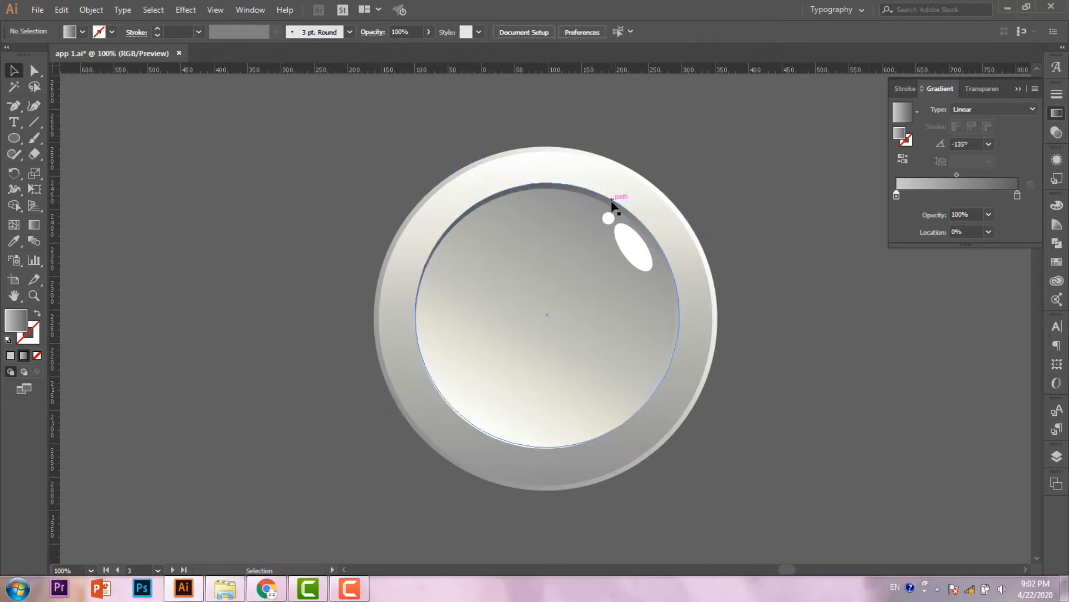
left_click(666, 205)
left_click_drag(719, 224, 723, 303)
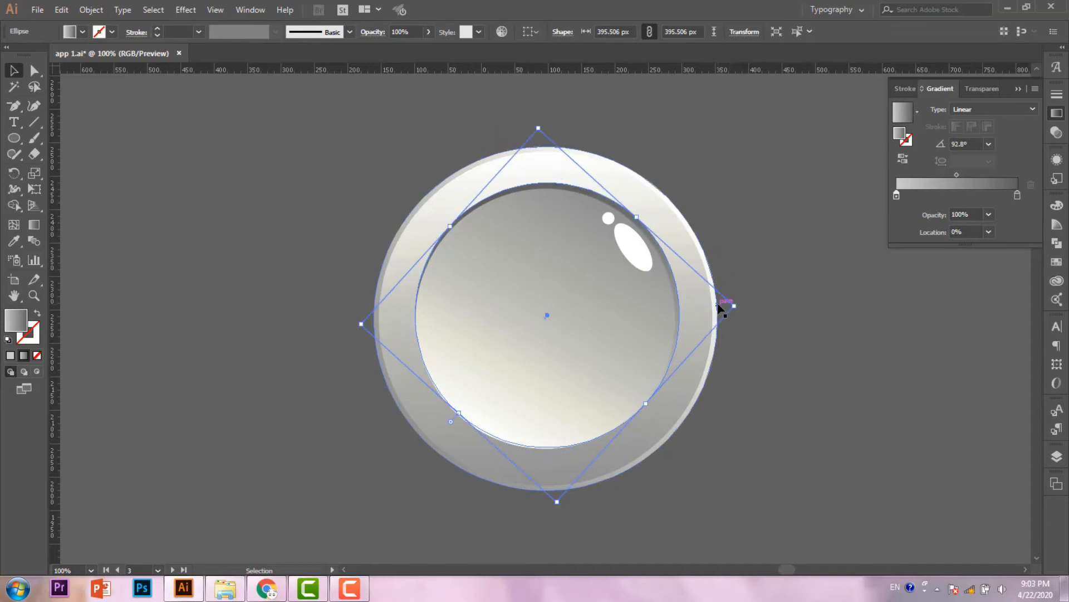
left_click(749, 482)
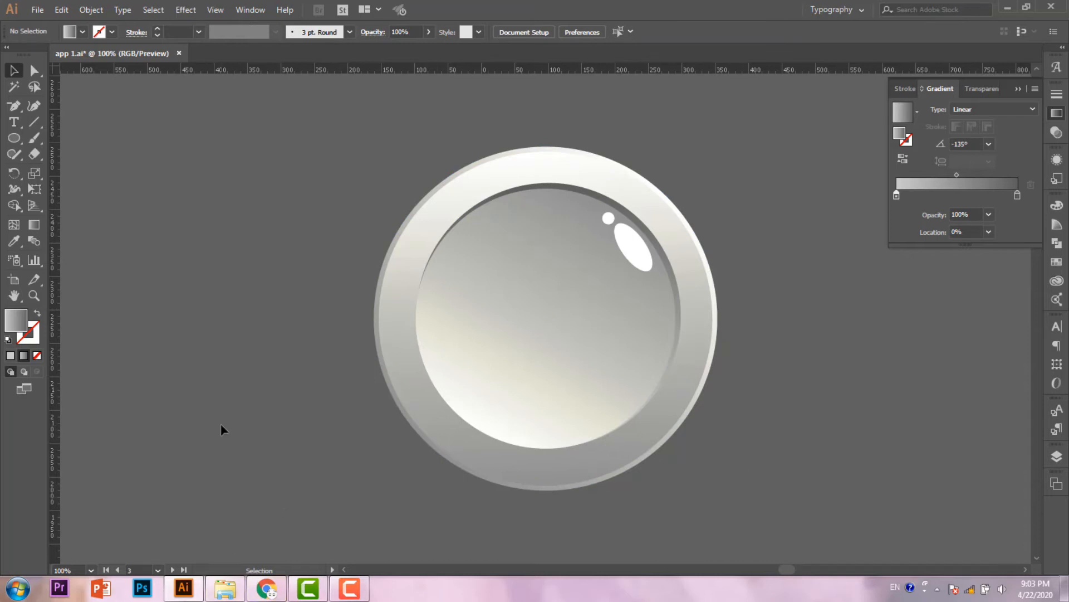
- Rotate the two white highlights and move them to the top of the inner circle's rim, and save the document
left_click(632, 246)
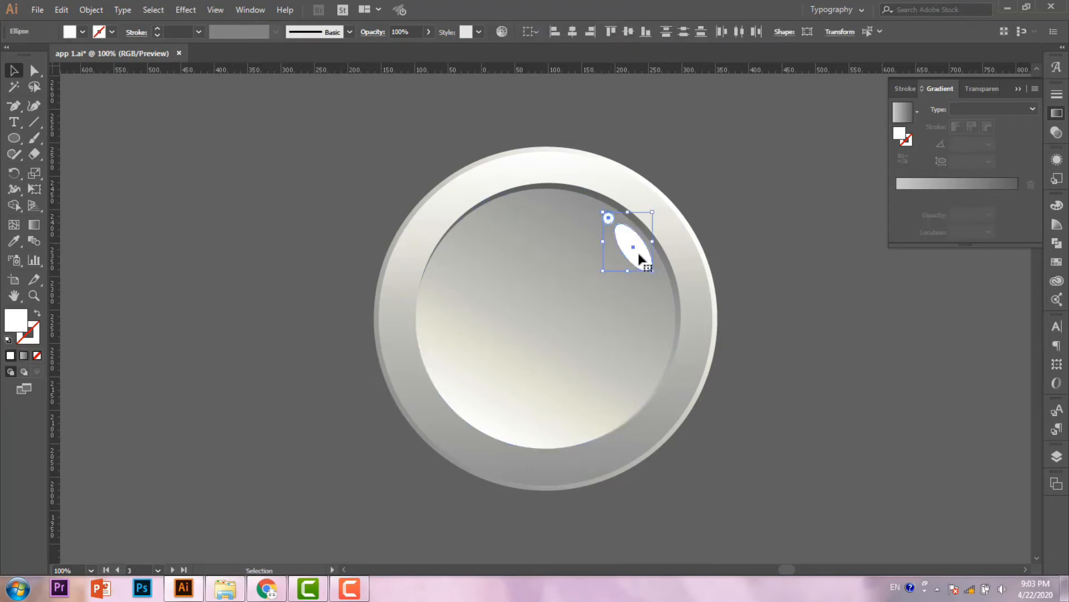
left_click_drag(641, 253, 610, 218)
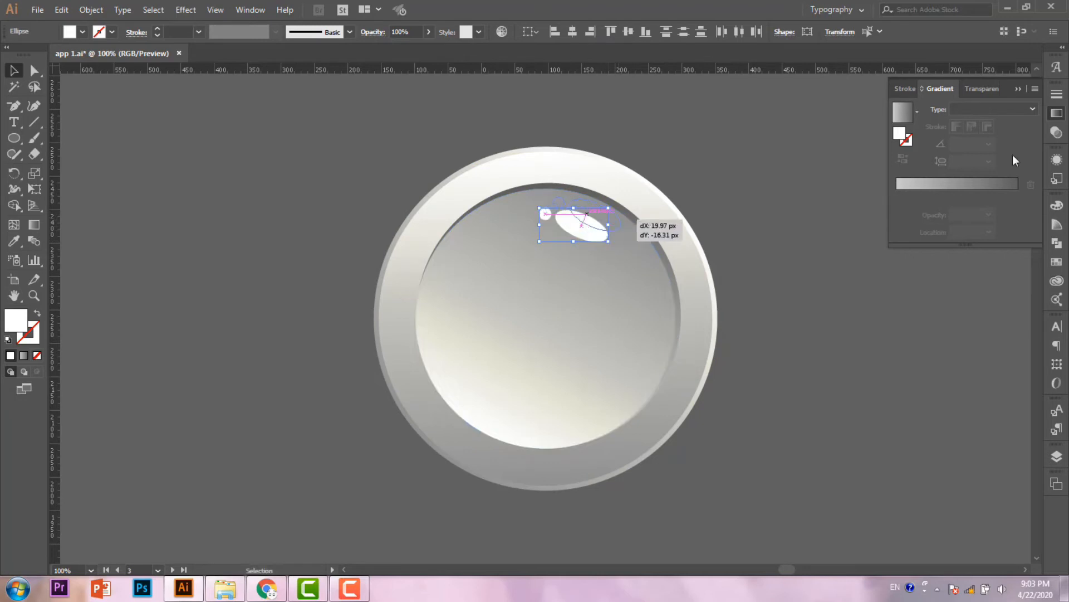
left_click(803, 170)
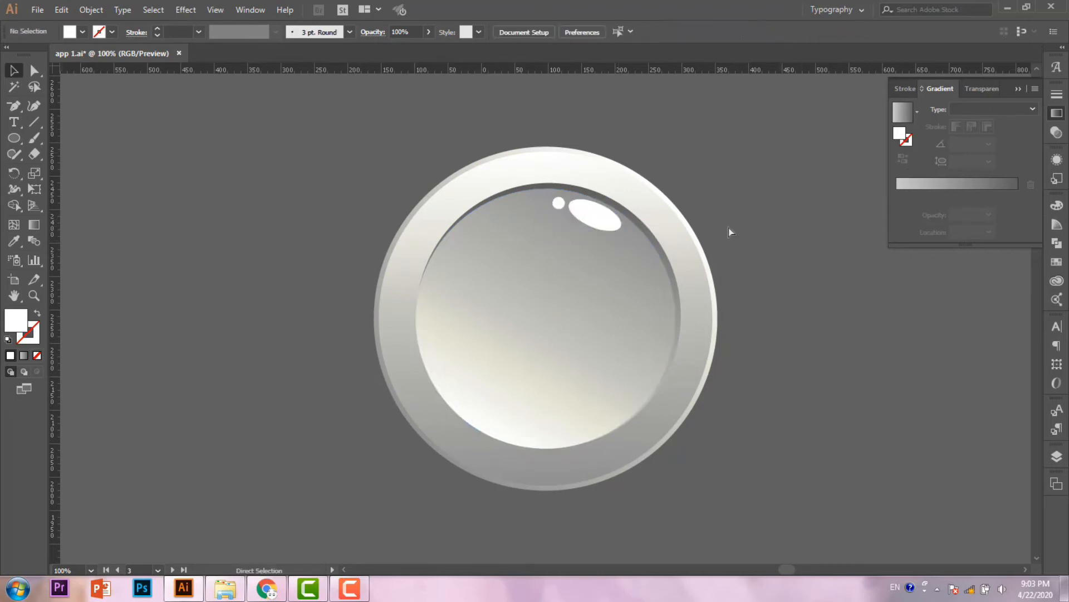
key("ctrl+s")
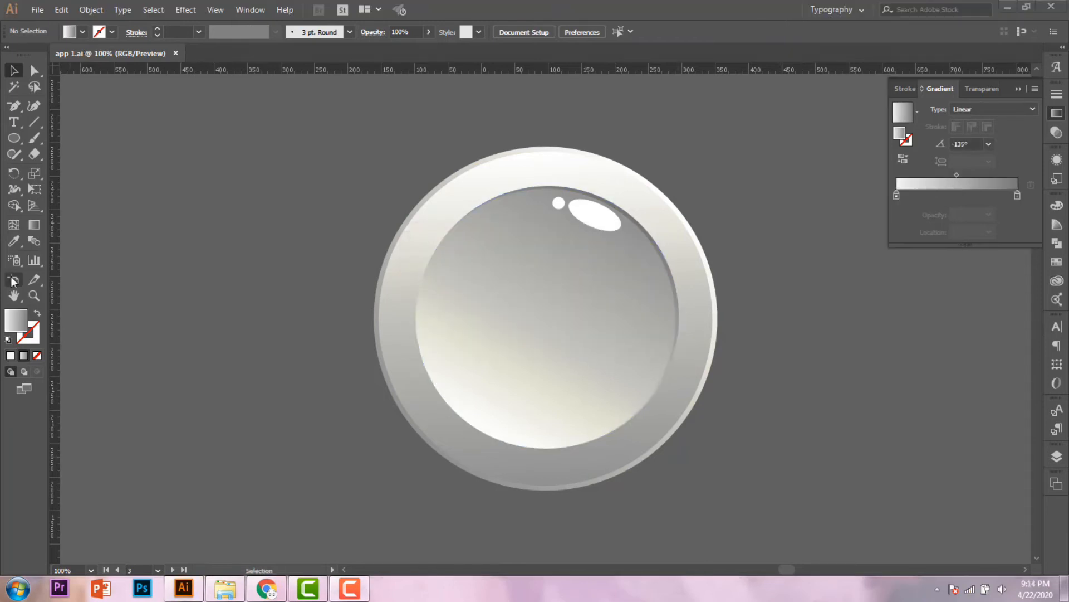
- Draw a tilted ellipse about 264 × 576 px over the button's lower-right half, deleting the stray tiny ellipse
left_click(13, 139)
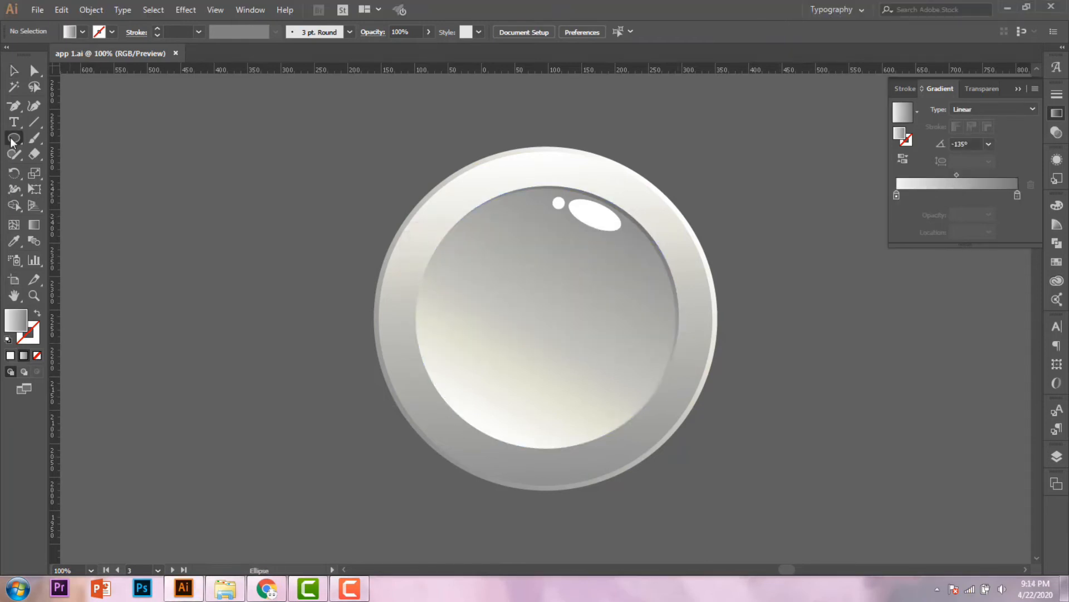
mouse_move(756, 227)
left_mouse_down()
mouse_move(733, 451)
mouse_move(529, 543)
mouse_move(667, 554)
mouse_move(610, 538)
left_mouse_up()
left_click_drag(772, 545, 579, 534)
mouse_move(727, 319)
left_mouse_down()
mouse_move(669, 301)
mouse_move(697, 327)
left_mouse_up()
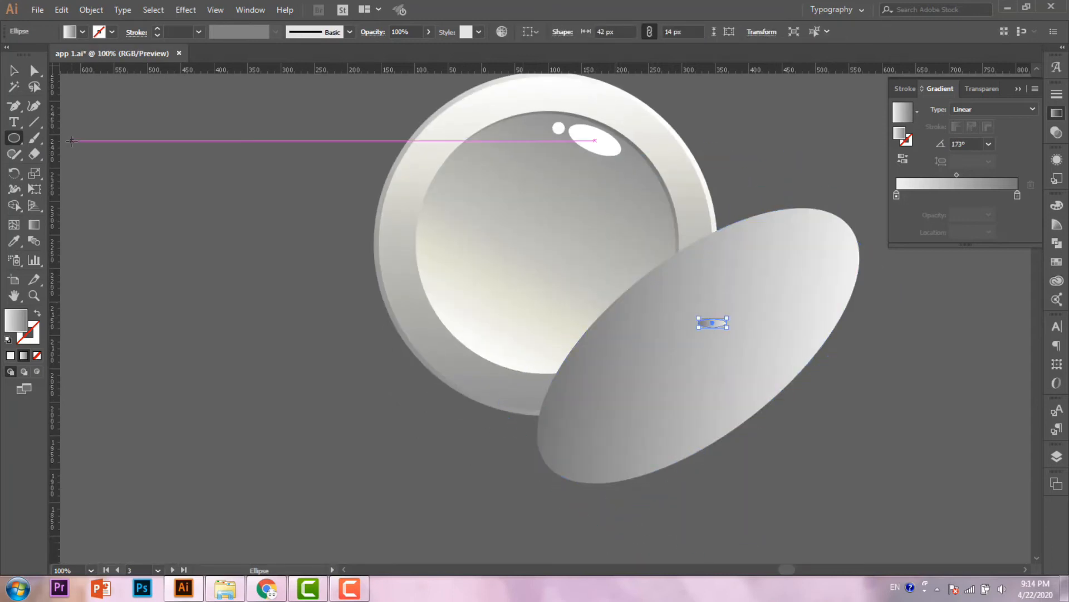
key("Delete")
left_click(15, 69)
left_click_drag(628, 366, 535, 334)
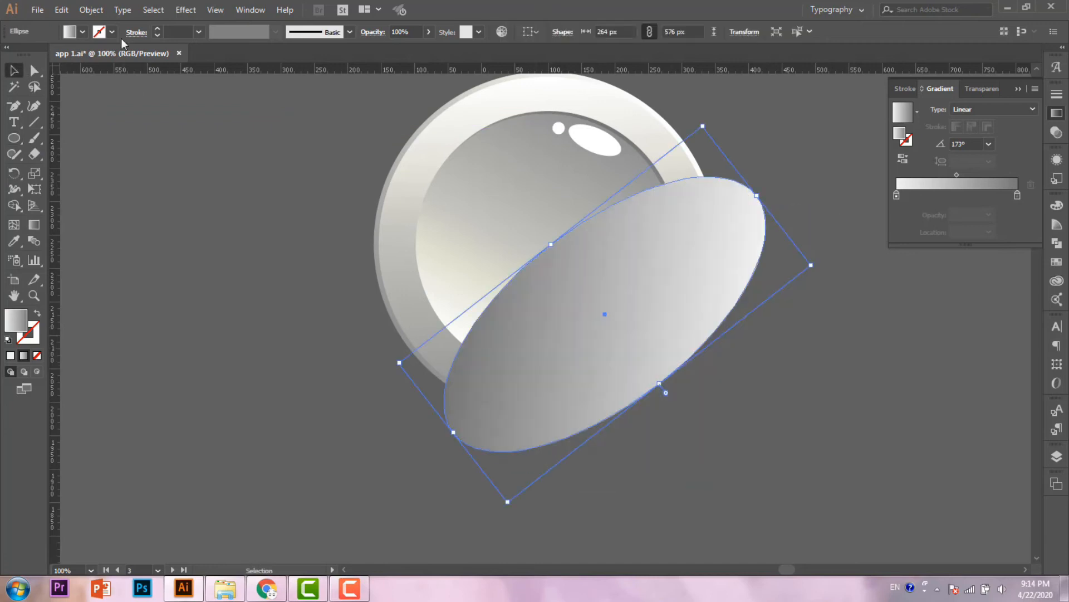
- Fill the tilted ellipse with white and widen it to about 305.8 px while placing it over the button's lower-right half
left_click(83, 32)
left_click(28, 55)
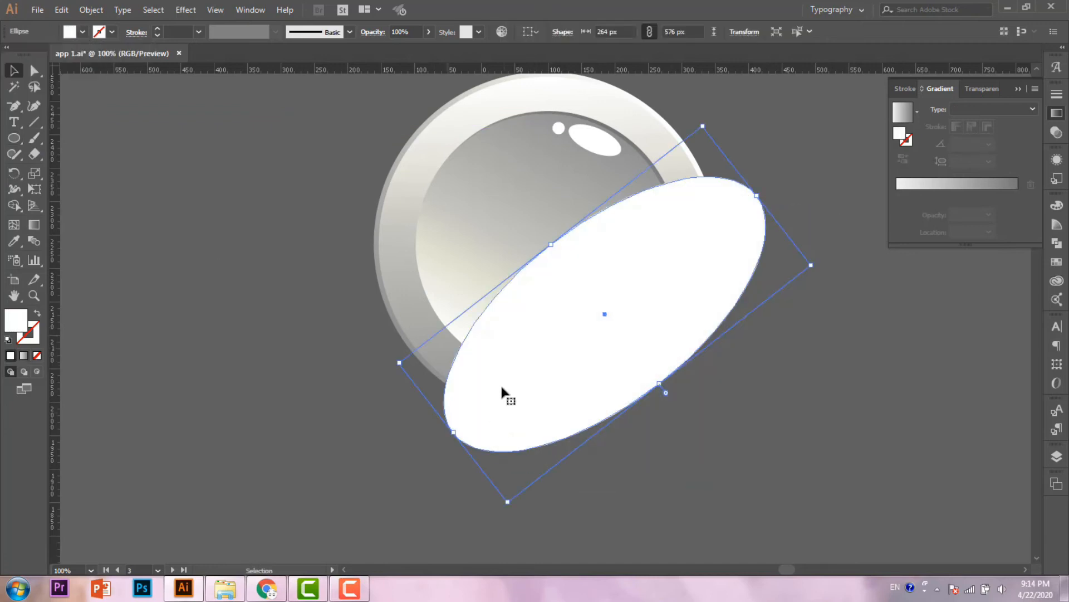
left_click_drag(567, 329, 555, 315)
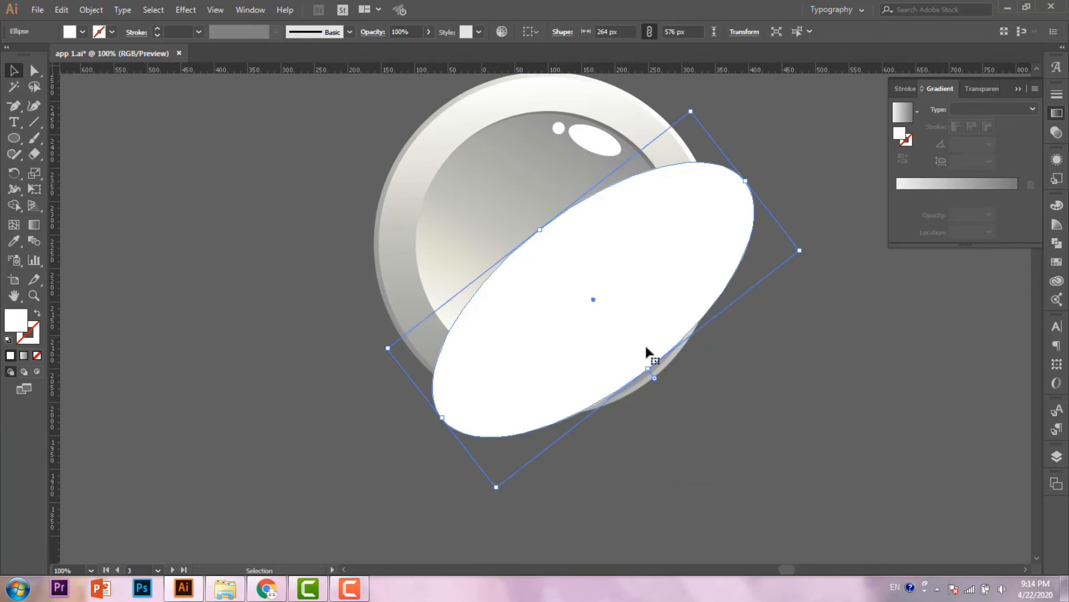
left_click_drag(649, 371, 663, 386)
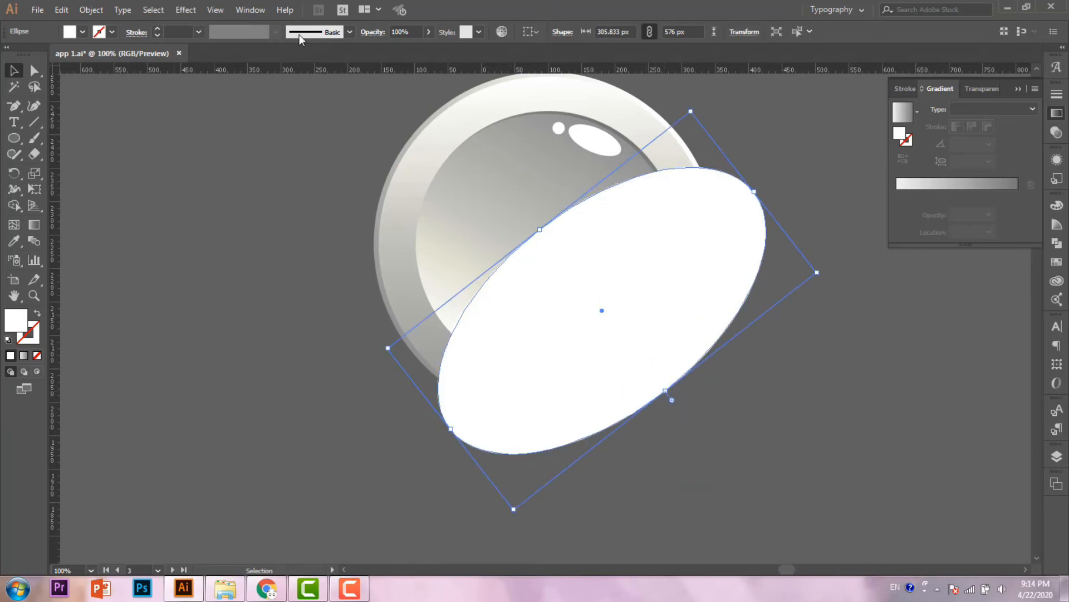
- Lower the white ellipse's opacity to about 38% to make it a translucent reflection
left_click(429, 36)
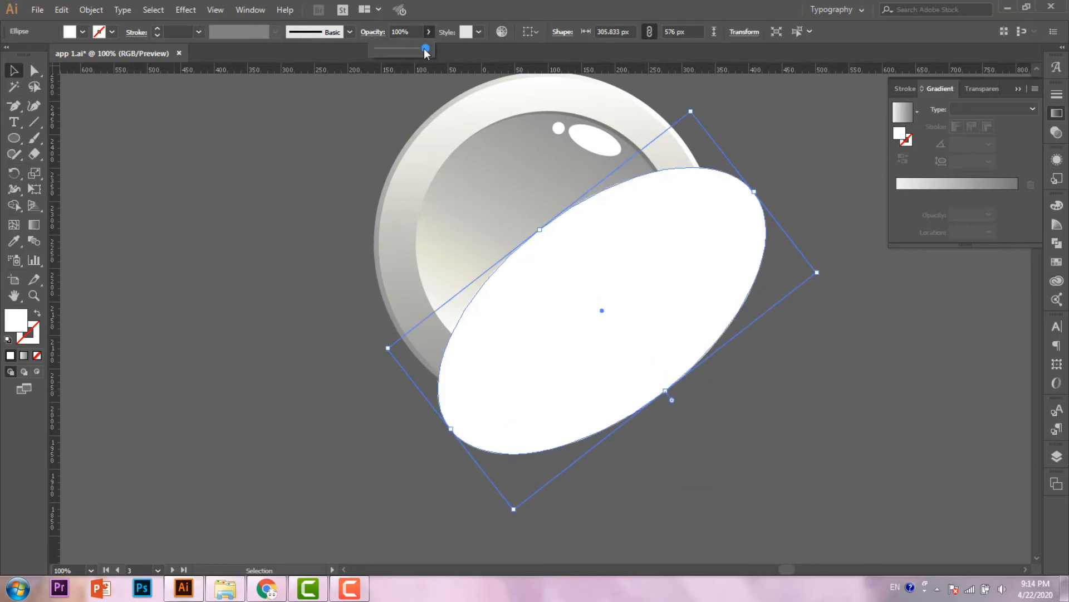
left_click_drag(428, 49, 395, 54)
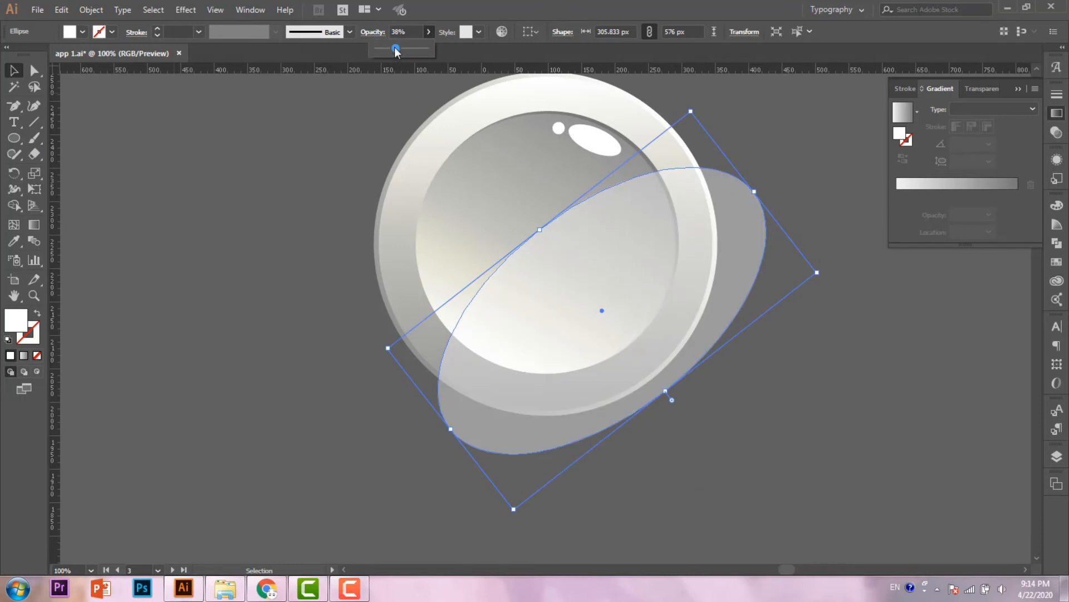
left_click(280, 193)
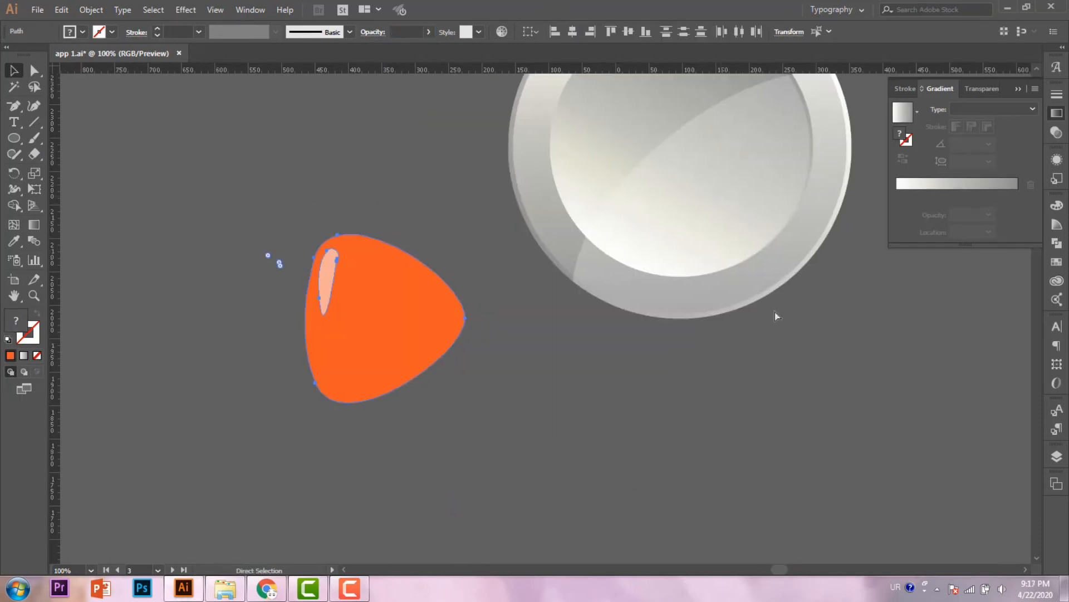
- Group the orange play shape together with its pale highlight
scroll(803, 284, "right", 2)
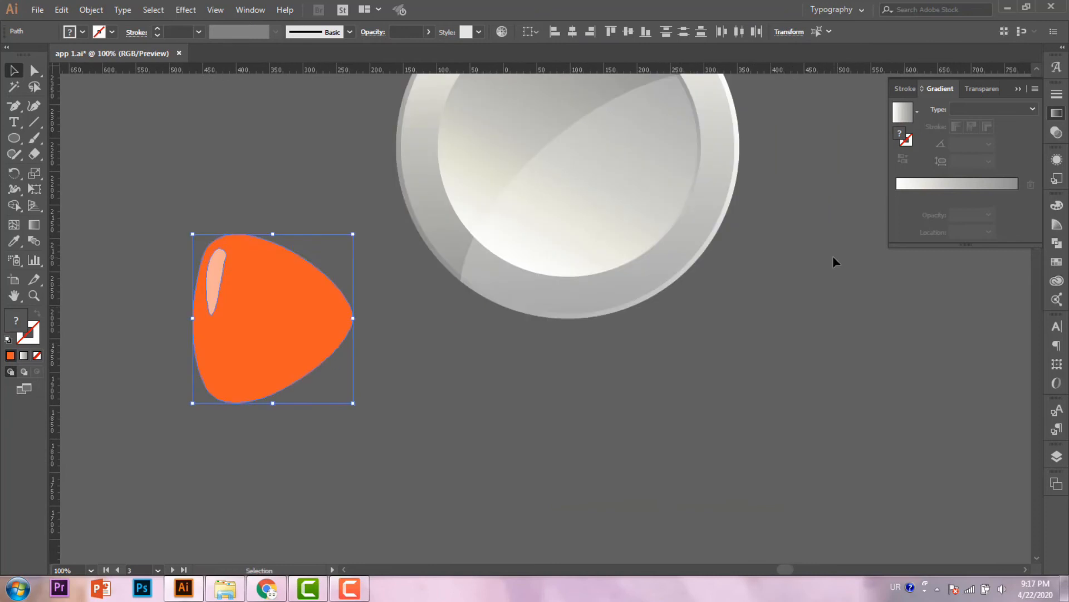
scroll(535, 373, "up", 3)
right_click(242, 483)
left_click(271, 300)
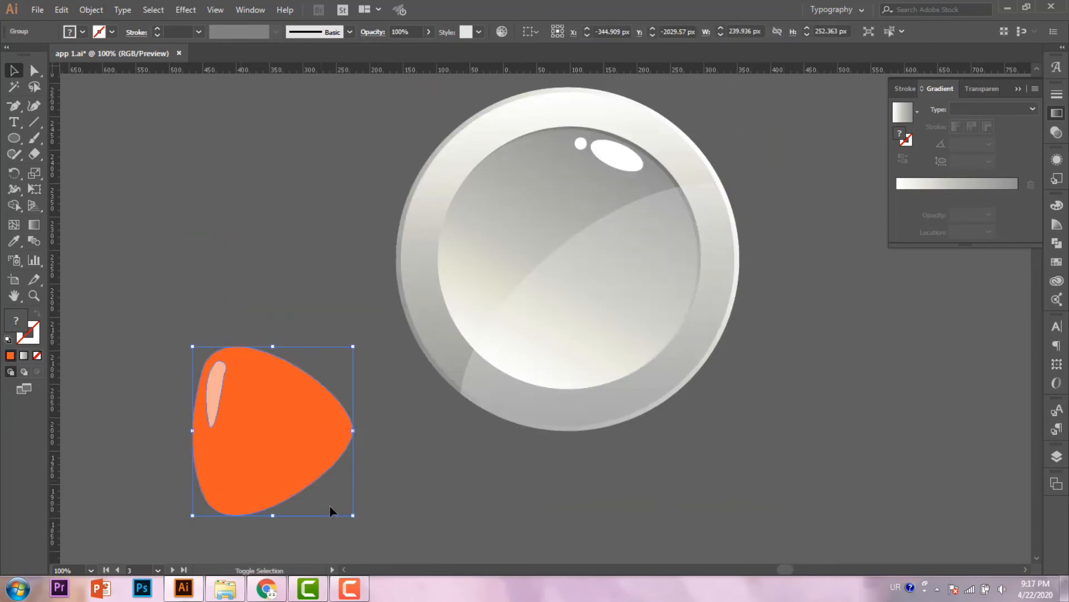
- Shrink the orange play icon to about 180.4 × 189.8 px and place it at the centre of the button
left_click_drag(352, 516, 314, 473)
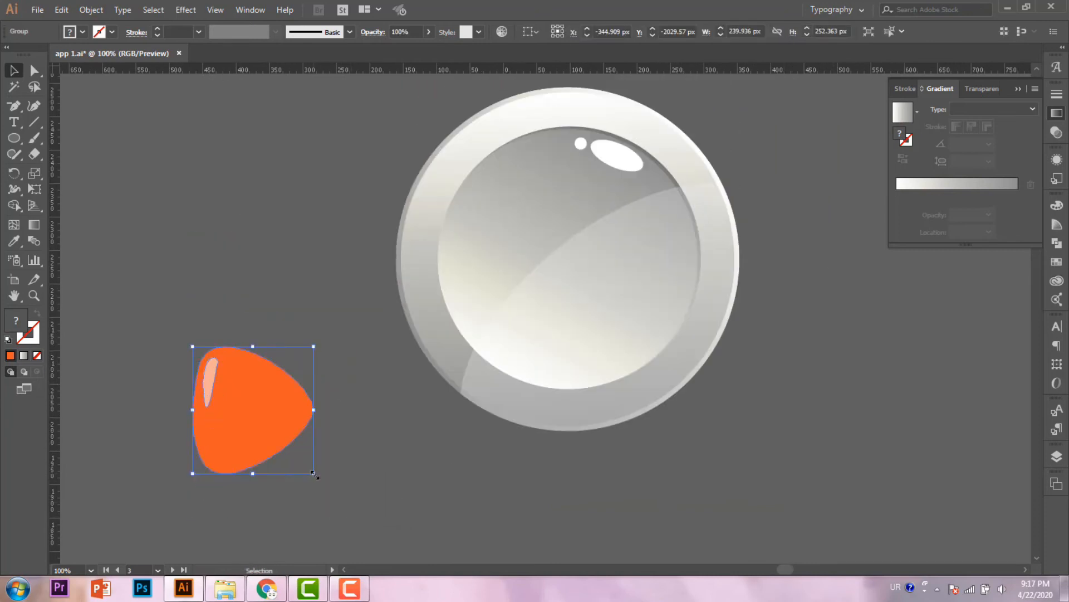
left_click_drag(268, 426, 581, 277)
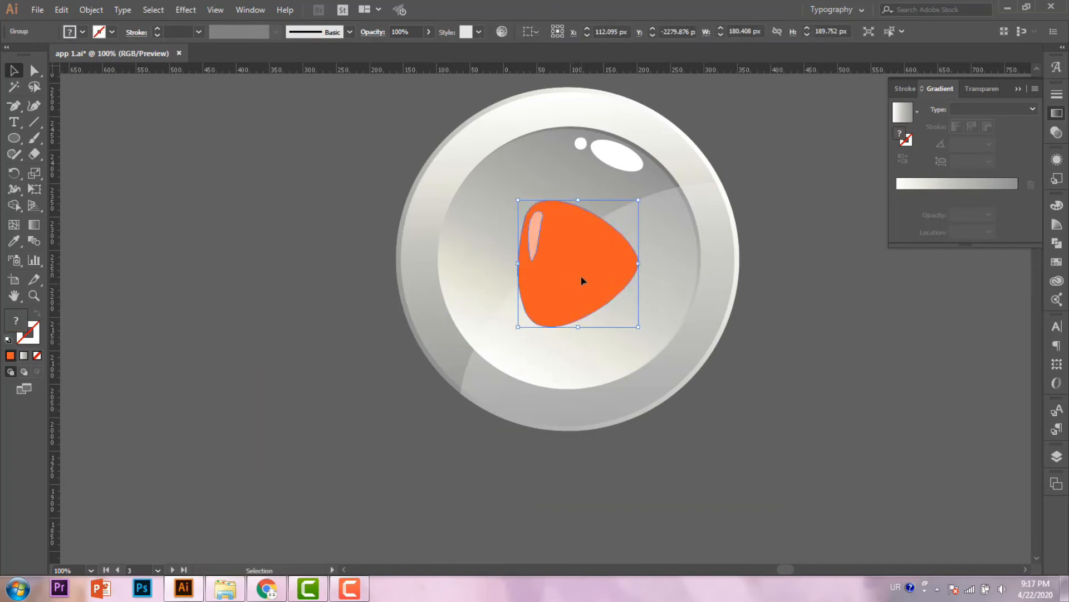
right_click(537, 389)
left_click(544, 284)
left_click(197, 368)
scroll(457, 387, "up", 2)
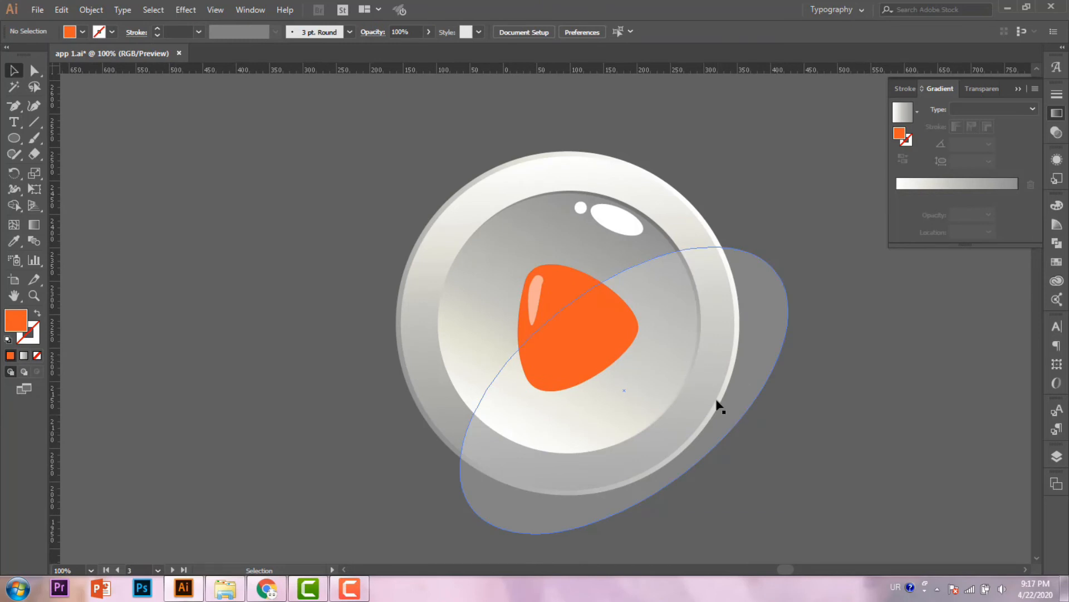
- Stretch the translucent ellipse to about 648.4 px long and rotate it slightly steeper
left_click(478, 513)
left_click_drag(478, 513, 381, 476)
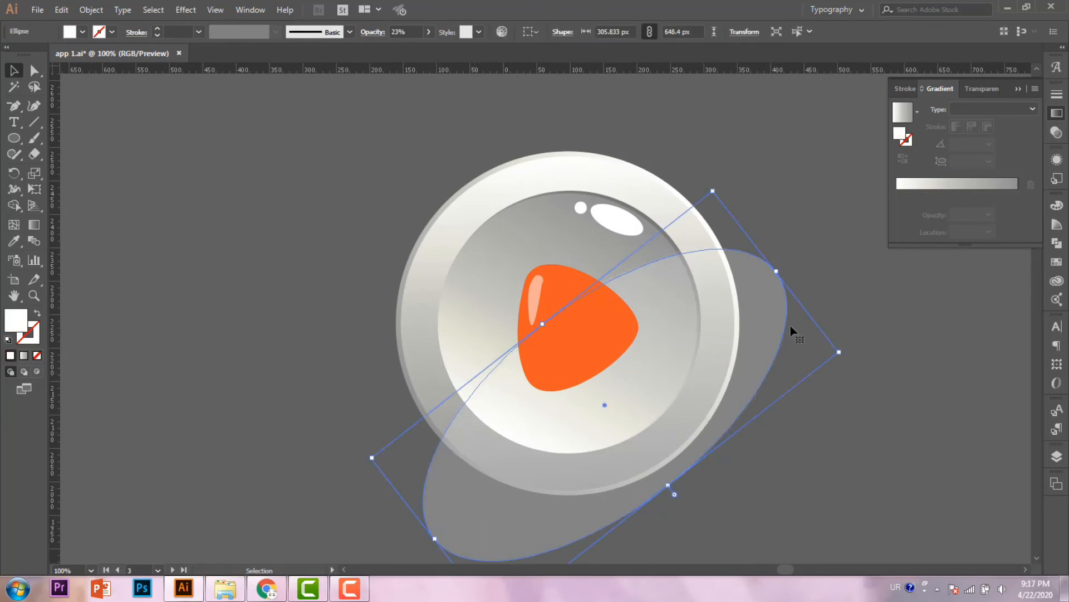
left_click_drag(840, 352, 775, 214)
left_click(774, 205)
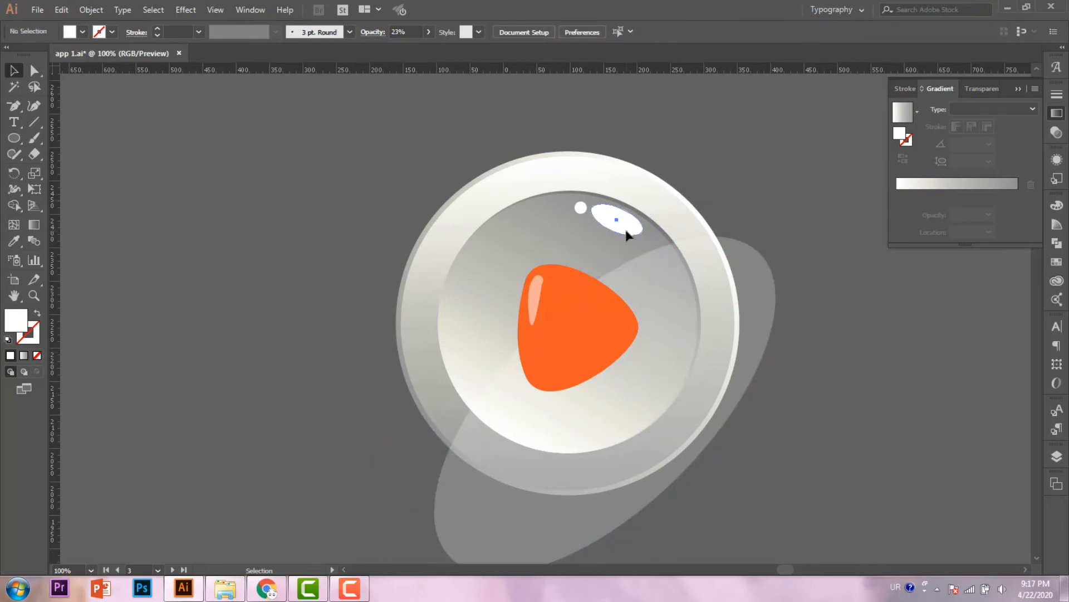
- Rotate both white highlights clockwise and shift them along the inner circle's upper-right rim
left_click(616, 220)
left_click(580, 208, "shift")
left_click_drag(646, 240, 663, 261)
left_click(780, 186)
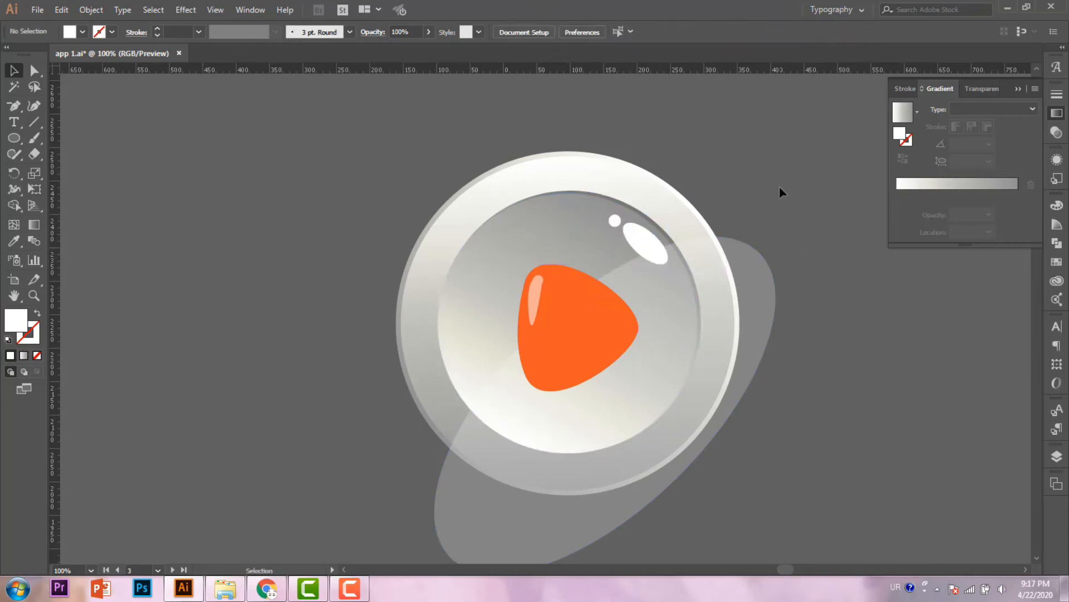
- Bring the translucent ellipse in front of the orange play icon
right_click(674, 279)
mouse_move(725, 490)
left_click(848, 442)
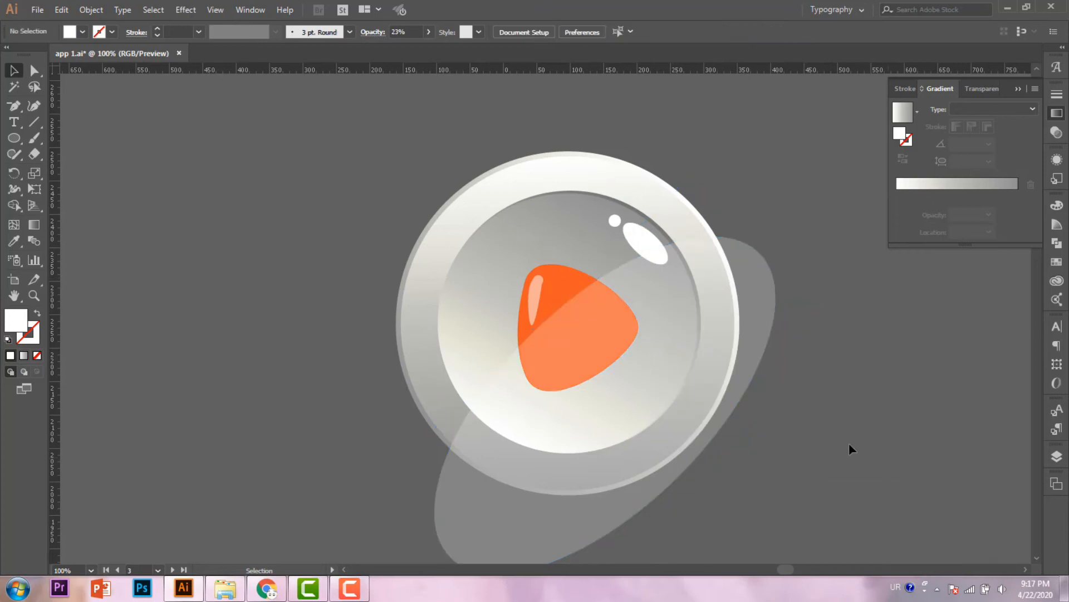
- Narrow the translucent ellipse to about 281.6 px and tilt it flatter so its edge crosses the play icon diagonally
scroll(754, 281, "down", 2)
left_click_drag(652, 352, 662, 358)
left_click_drag(381, 442, 370, 417)
left_click_drag(549, 284, 569, 292)
left_click(885, 417)
mouse_move(774, 279)
left_mouse_down()
mouse_move(730, 257)
mouse_move(780, 268)
left_mouse_up()
left_click(824, 431)
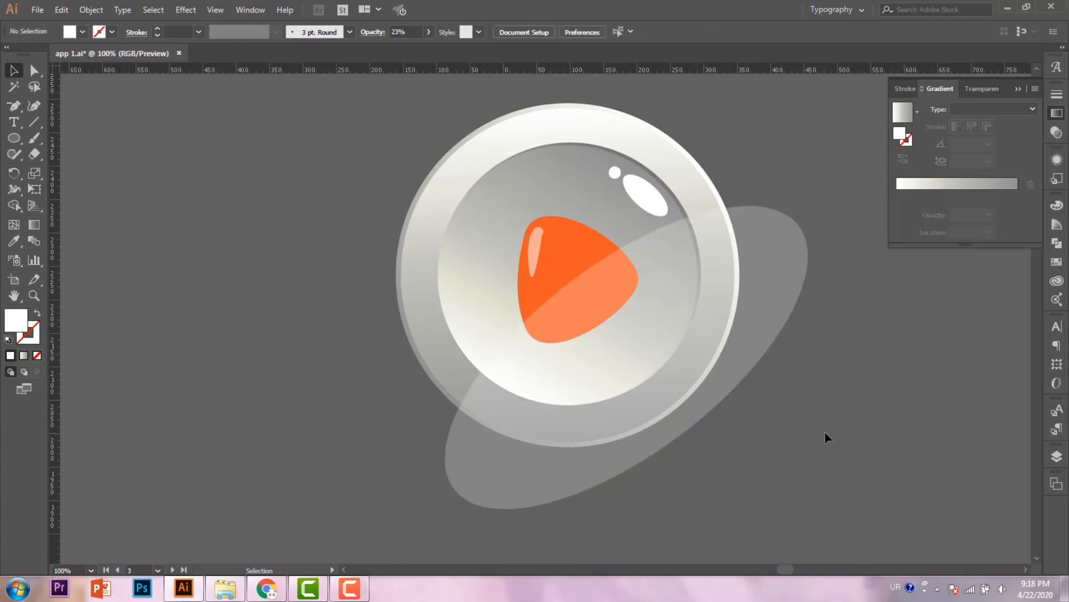
- Rotate the translucent ellipse to a steeper angle and nudge it to the right across the play icon
left_click(777, 303)
left_click_drag(861, 303, 858, 204)
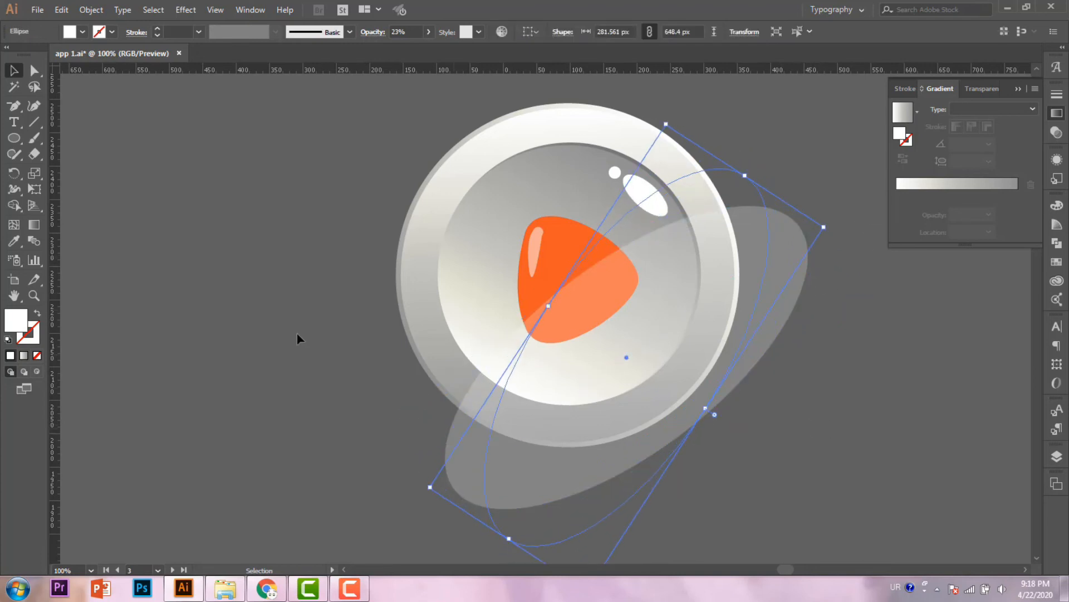
left_click(297, 335)
left_click_drag(647, 347, 671, 334)
left_click(759, 425)
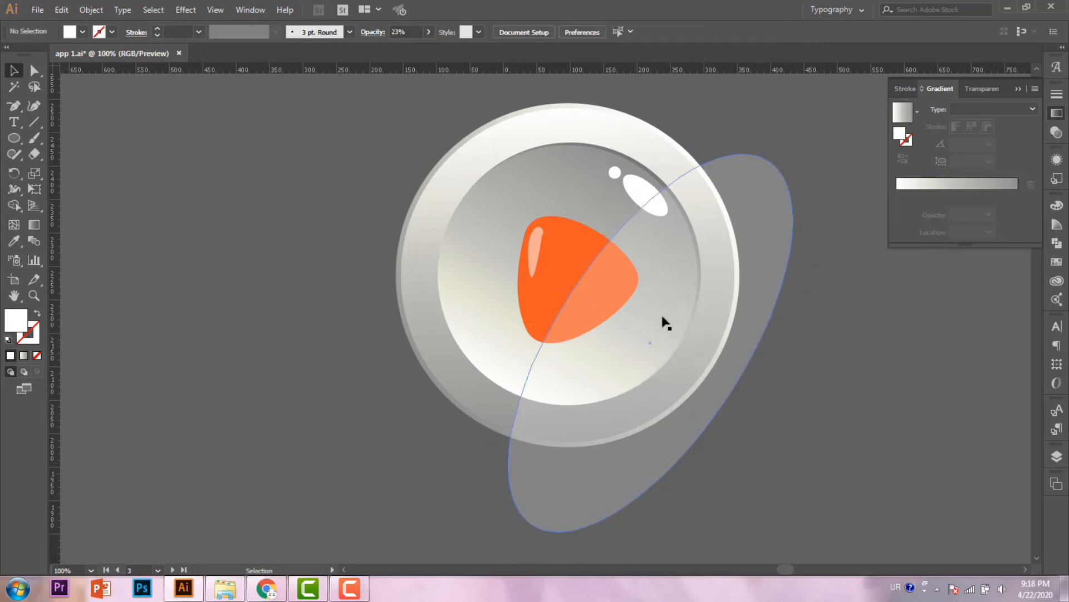
- Rotate the translucent ellipse back to a flatter diagonal and nudge it slightly up and left
left_click(629, 440)
key("ctrl+minus")
left_click_drag(528, 486, 501, 479)
left_click(600, 490)
left_click_drag(499, 339, 493, 336)
left_click(593, 444)
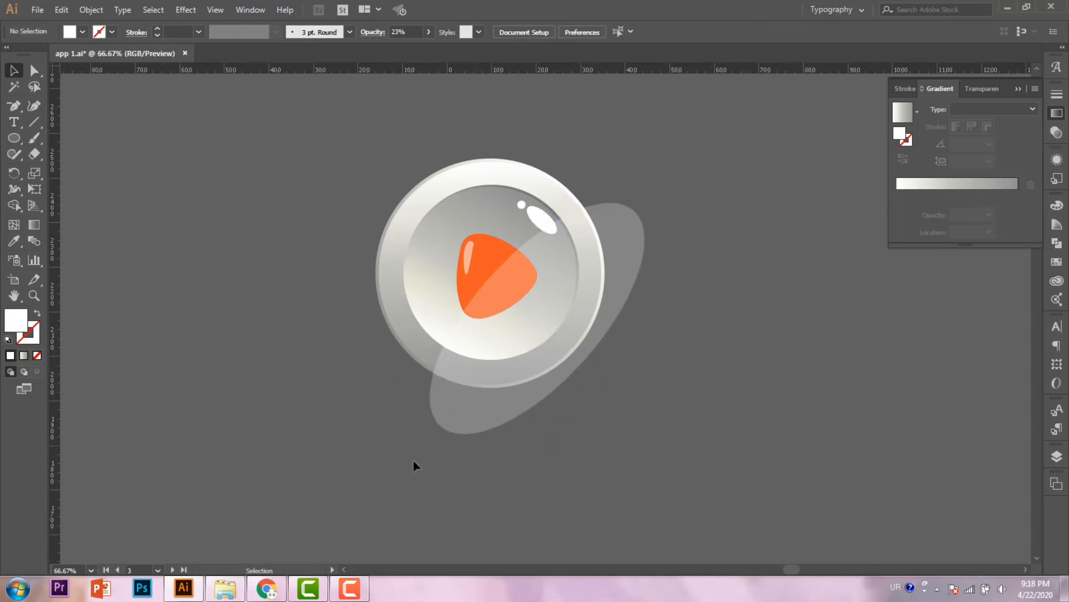
- Lengthen the translucent ellipse to about 707.4 px and fine-tune its diagonal tilt over the button
left_click(433, 435)
mouse_move(433, 435)
left_mouse_down()
mouse_move(436, 419)
mouse_move(432, 453)
left_mouse_up()
left_click_drag(470, 493, 469, 489)
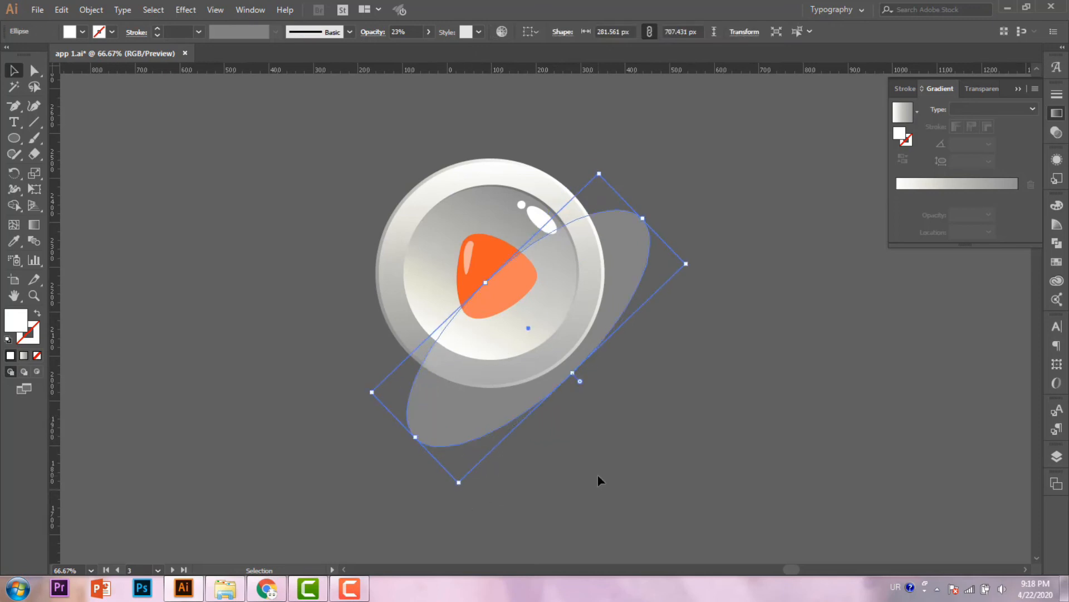
left_click(594, 469)
key("ctrl+plus")
- Duplicate the translucent ellipse, offset the copy up and to the right, and lower the copy's opacity to 13%
left_click_drag(541, 316, 596, 334)
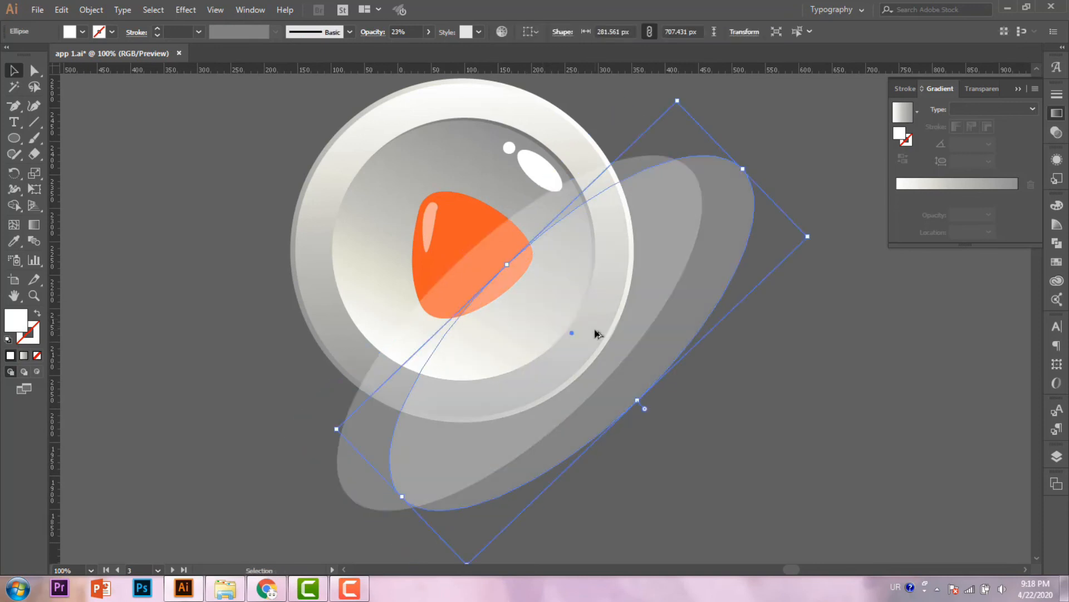
left_click_drag(703, 292, 683, 245)
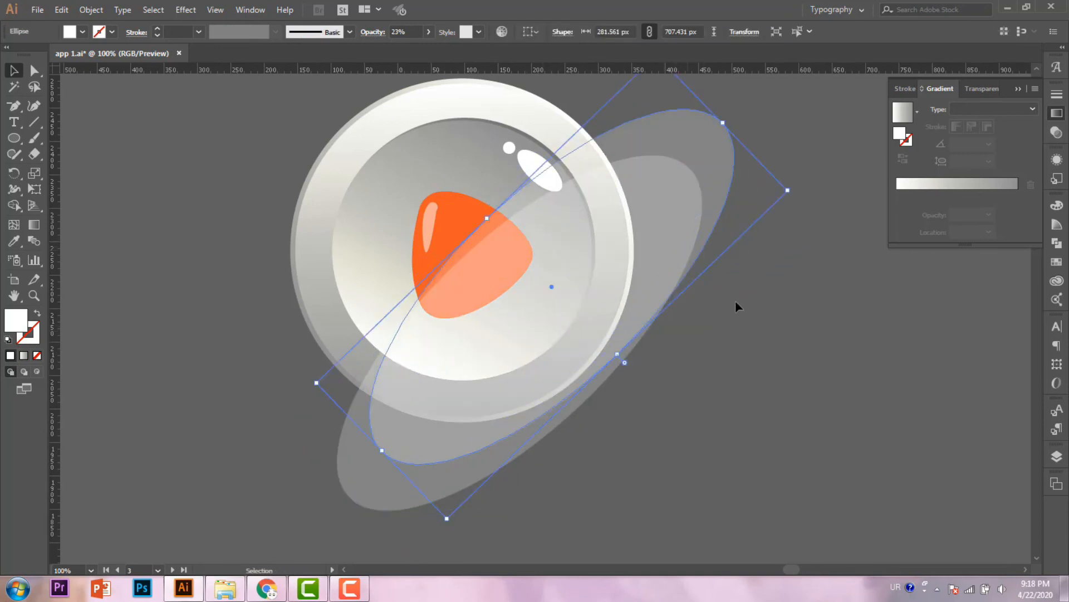
left_click(778, 336)
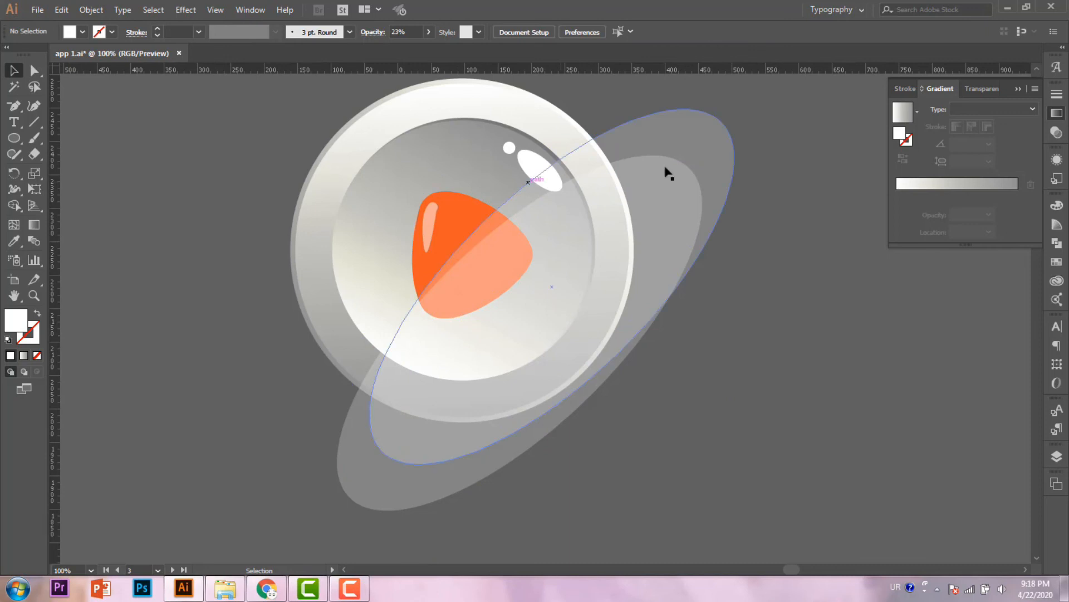
left_click(686, 134)
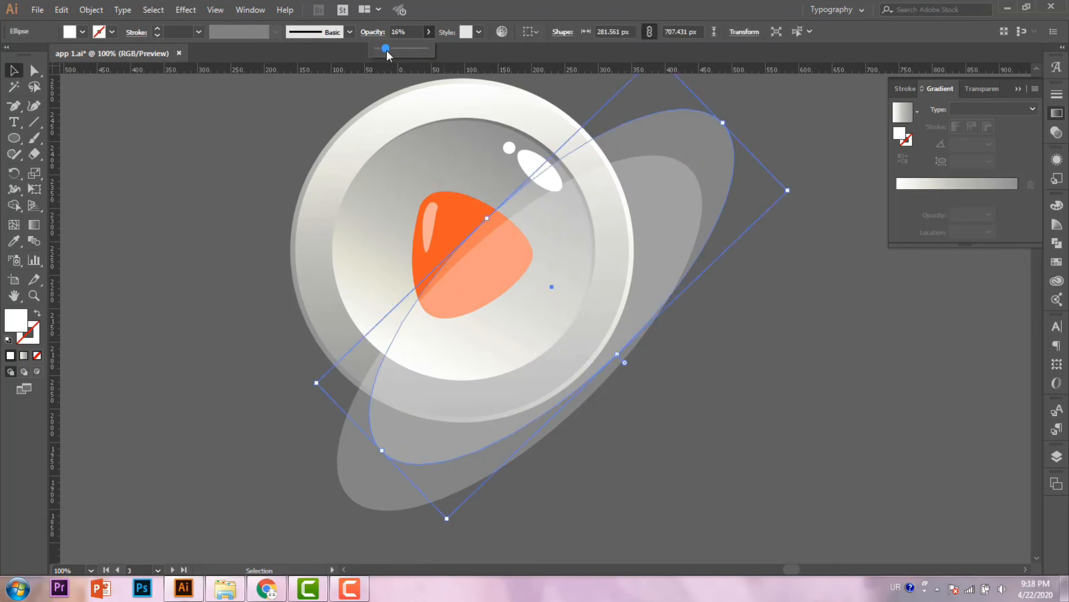
left_click_drag(386, 50, 385, 52)
left_click(241, 247)
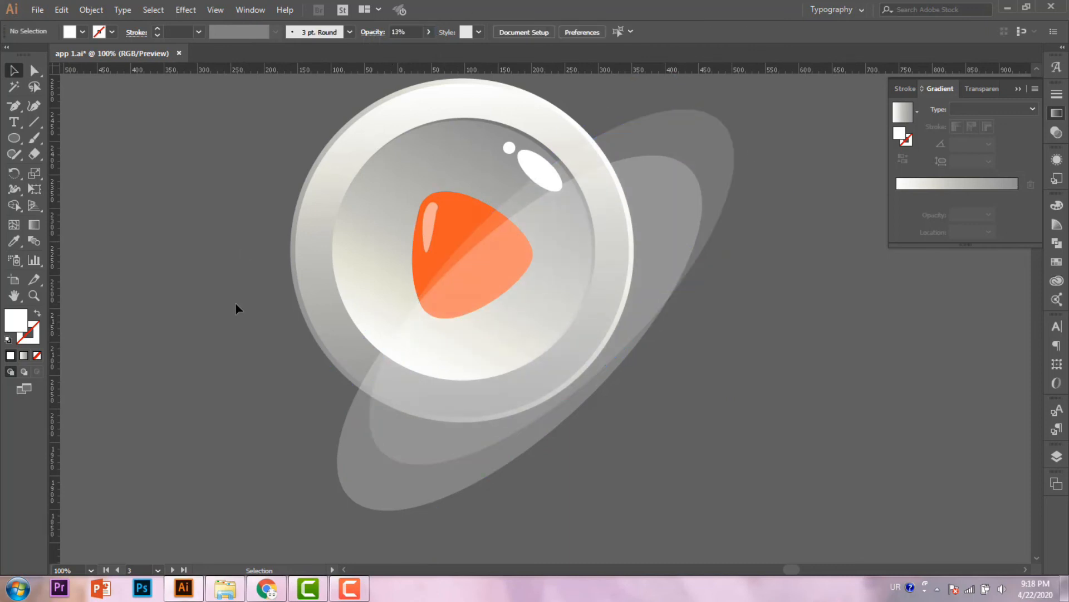
- Lower the original translucent ellipse's opacity to 16%
left_click(668, 217)
left_click(382, 487)
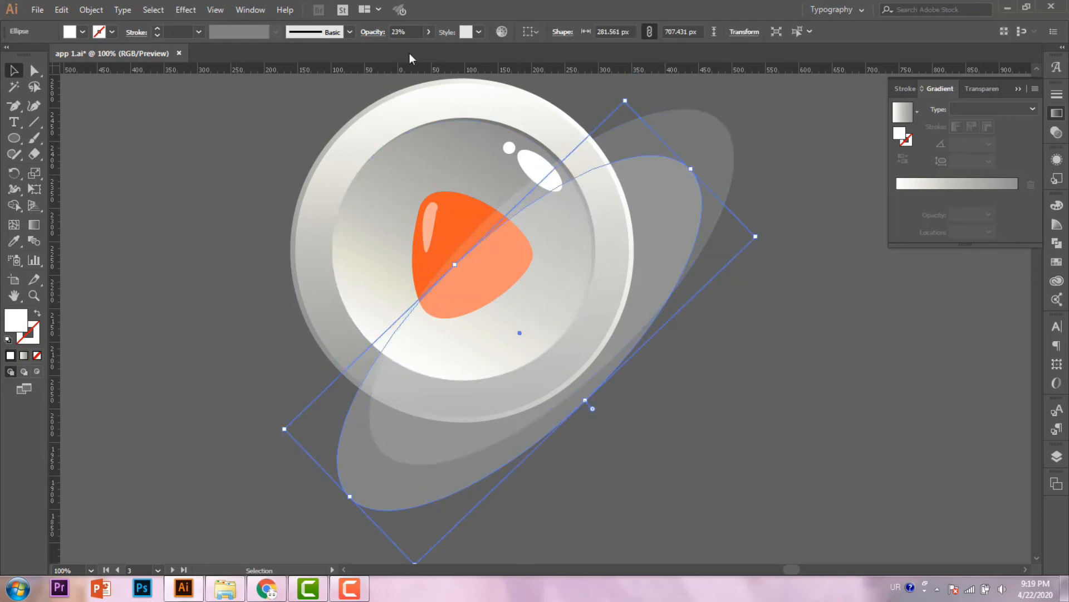
left_click(428, 32)
left_click_drag(389, 49, 385, 49)
left_click(173, 185)
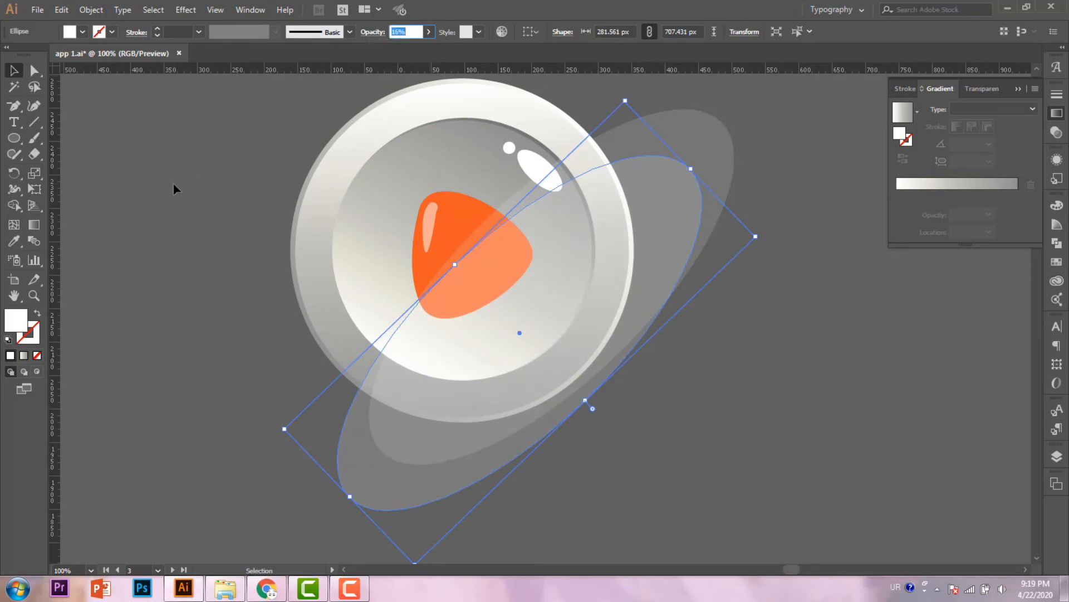
left_click(173, 185)
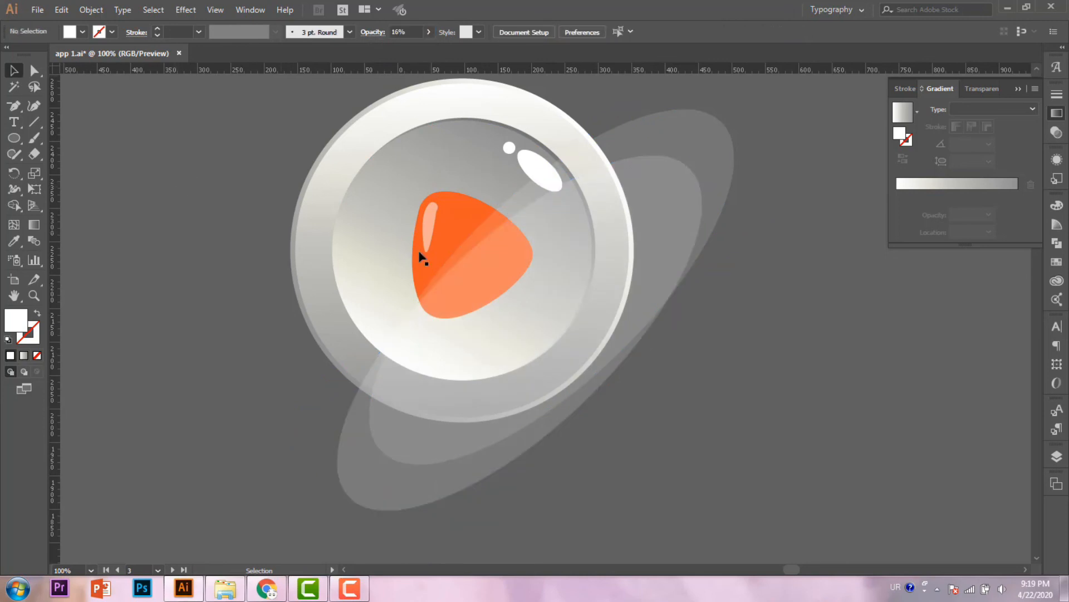
- Delete the lower-left translucent ellipse and nudge the remaining 13% opacity ellipse slightly down over the button
left_click(652, 137)
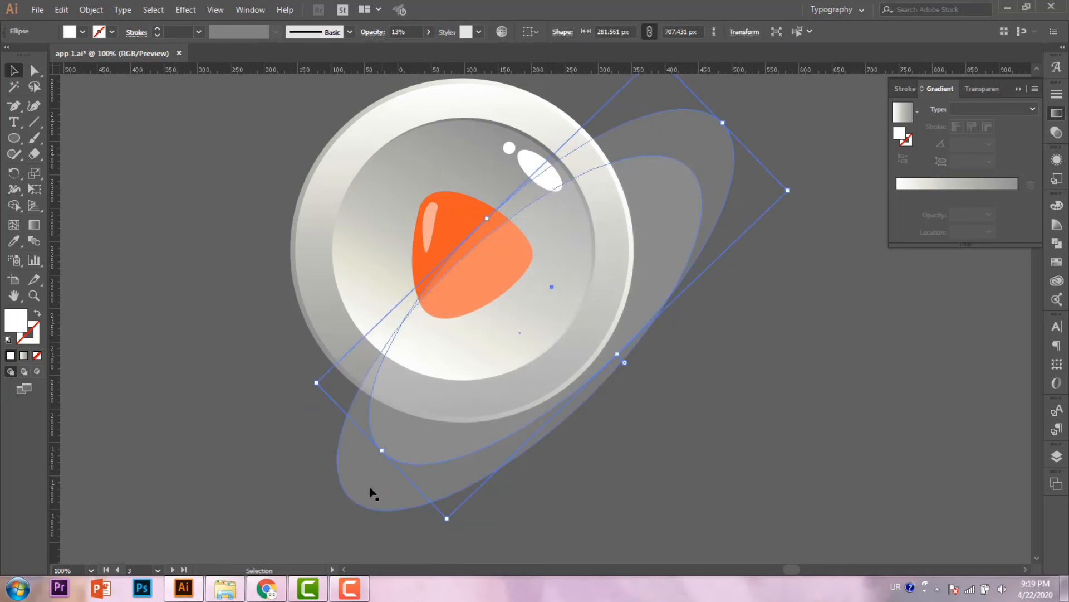
key("Delete")
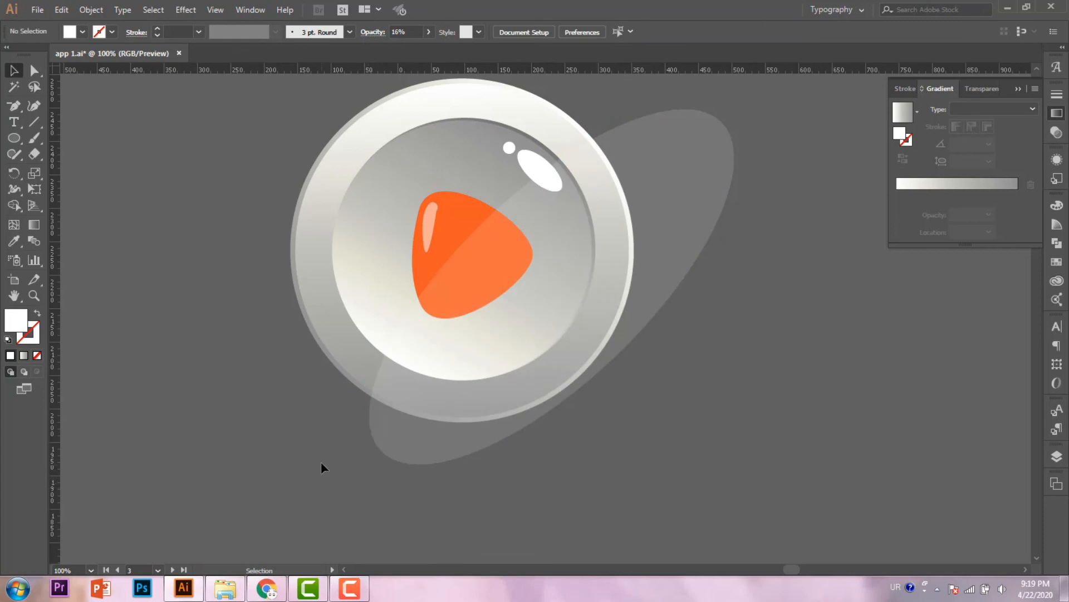
left_click(670, 284)
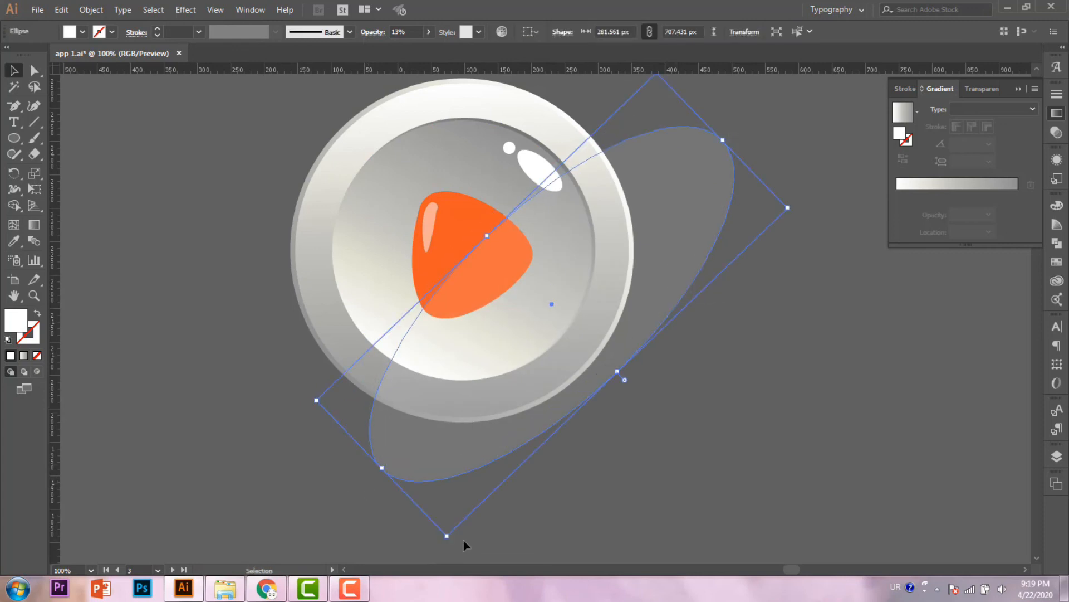
left_click(284, 533)
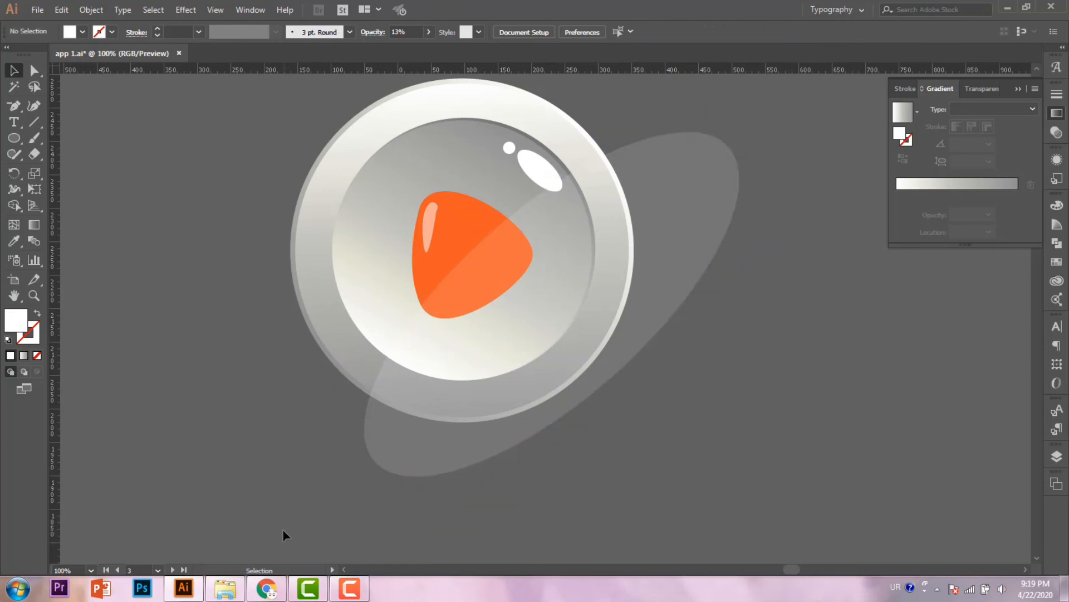
- Duplicate the button's 514 px outer circle in place with no fill and bring the copy to the front
left_click(296, 183)
left_click(61, 10)
left_click(70, 75)
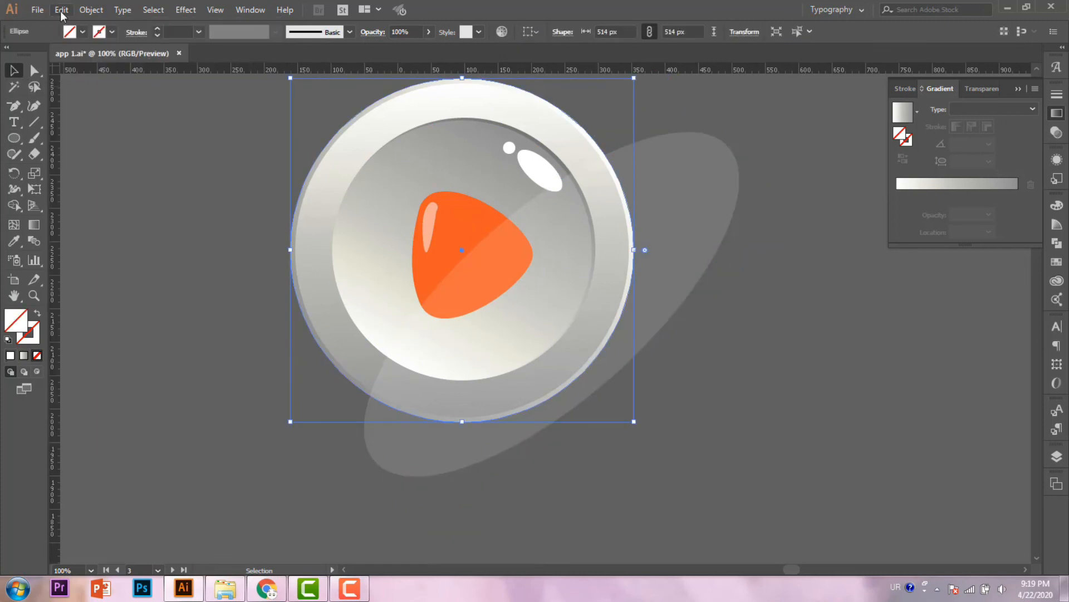
left_click_drag(302, 187, 205, 229)
key("ctrl+z")
right_click(136, 144)
mouse_move(171, 358)
left_click(336, 359)
left_click(163, 294)
scroll(163, 294, "up", 2)
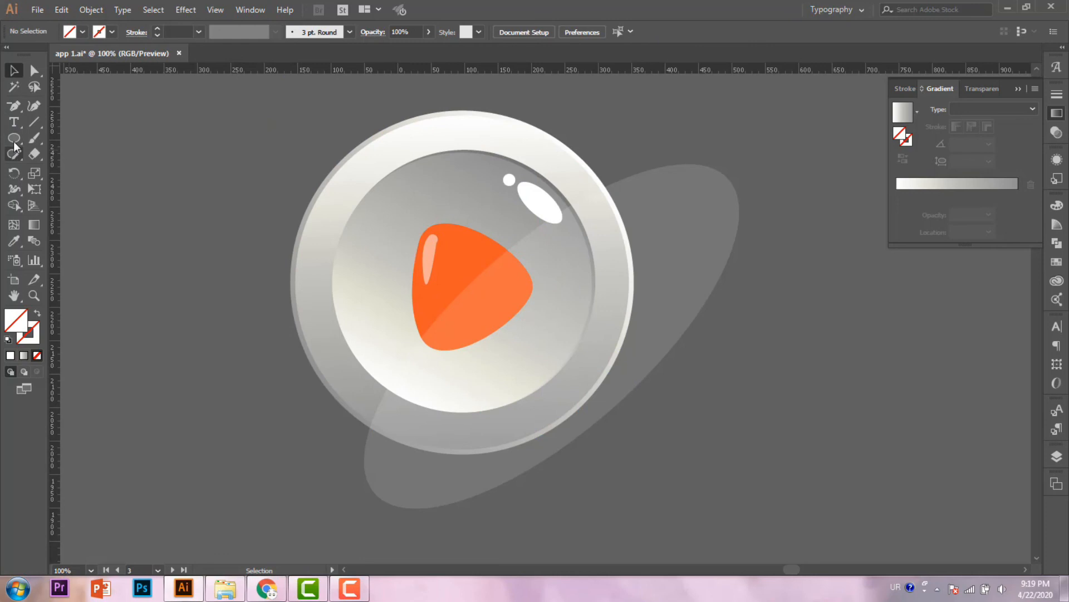
- Make a clipping mask from all the button artwork so the translucent ellipse is trimmed to the outer circle
left_click_drag(222, 90, 755, 483)
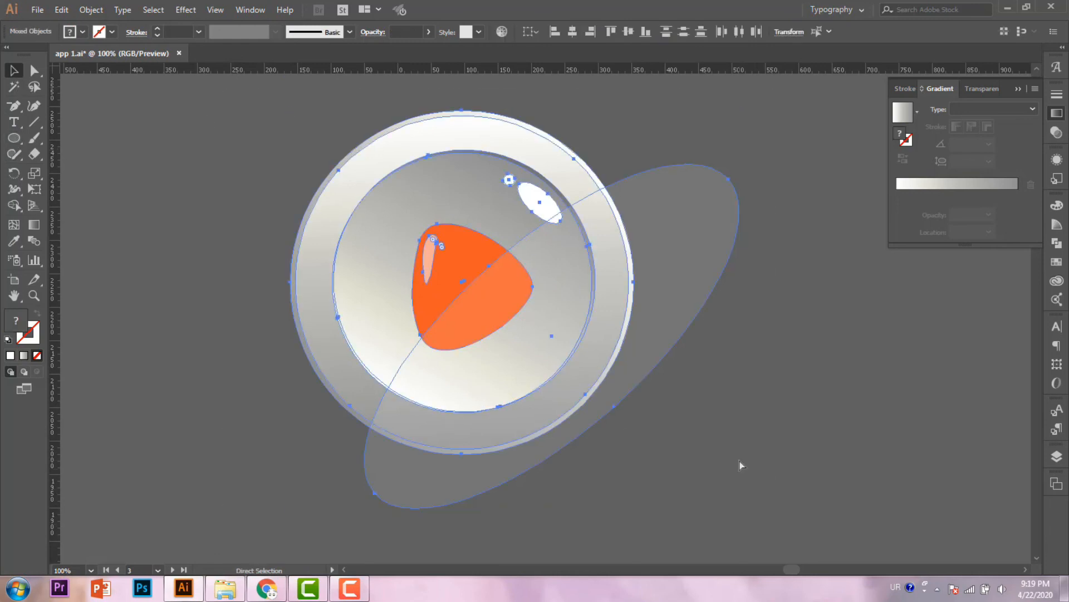
key("ctrl+7")
left_click(786, 410)
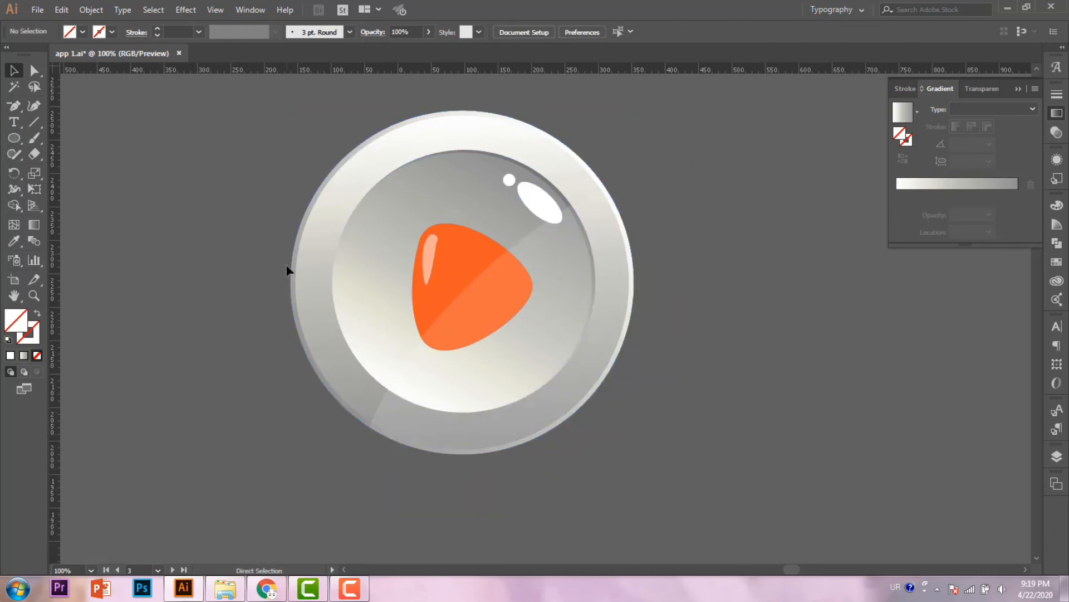
key("ctrl+minus")
key("ctrl+plus")
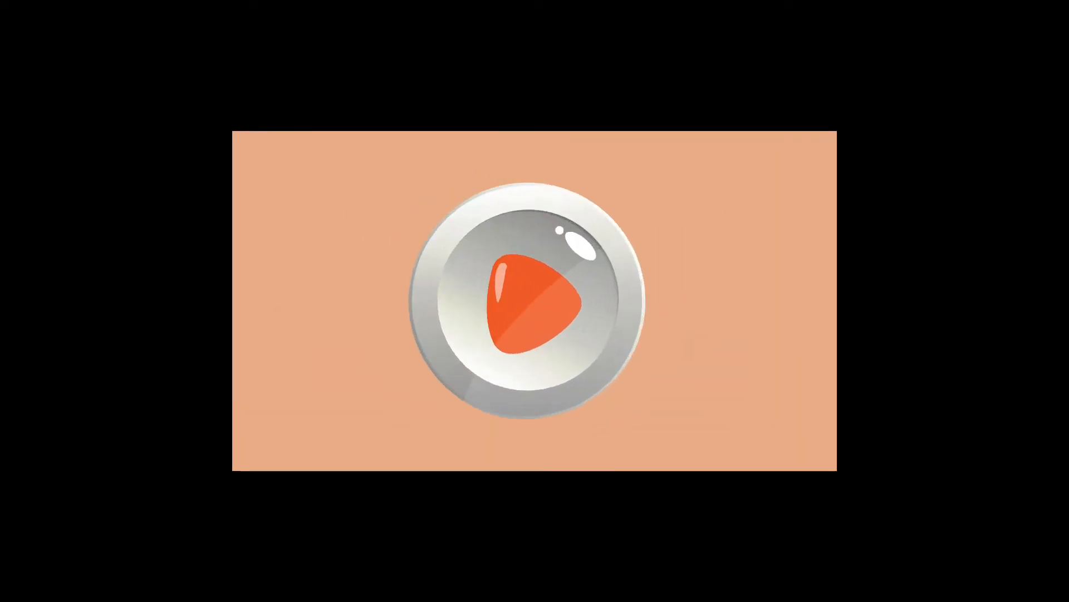